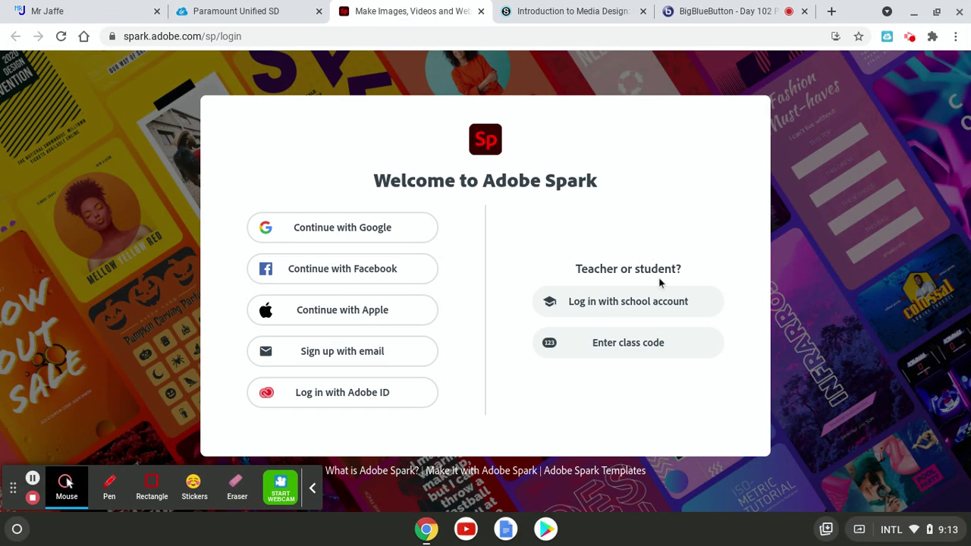
Log in with the school account, filling the account e-mail from the autofill suggestion
click(628, 305)
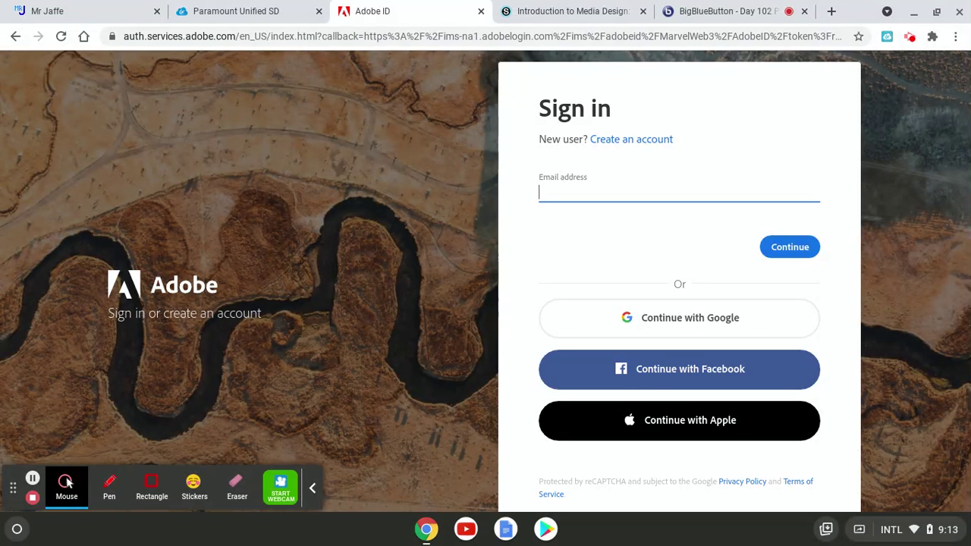
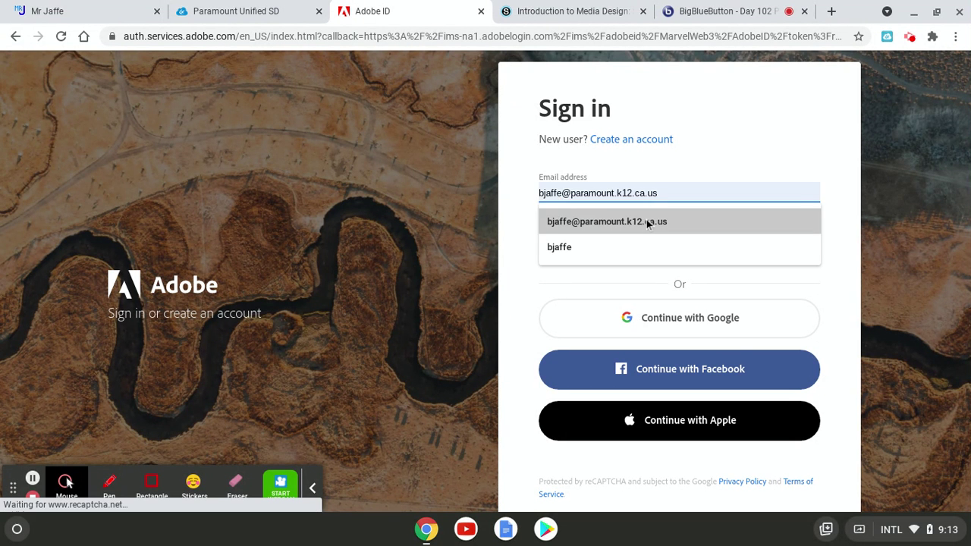
click(647, 222)
Submit the school e-mail to continue signing in to Adobe Spark
click(793, 247)
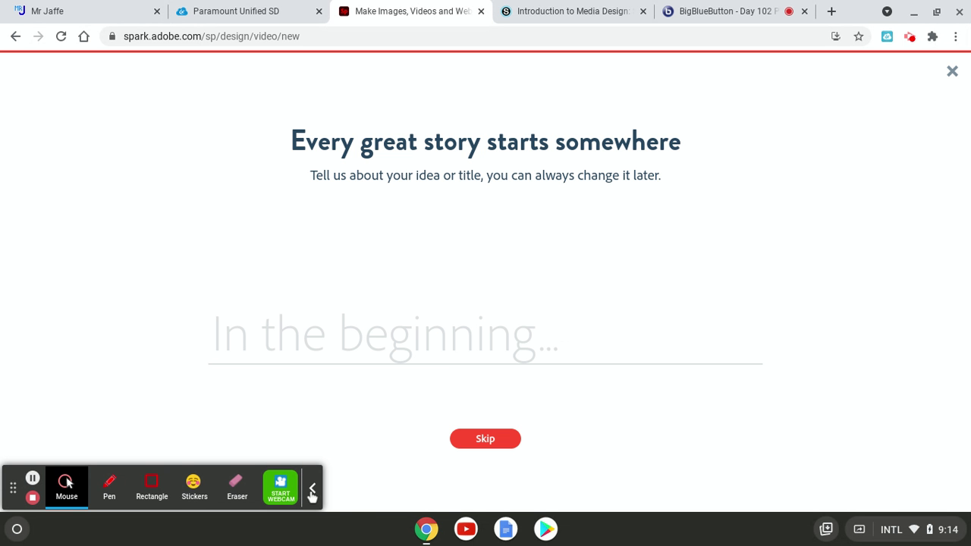
Skip the story title, start from scratch, and dismiss the welcome tips
click(312, 491)
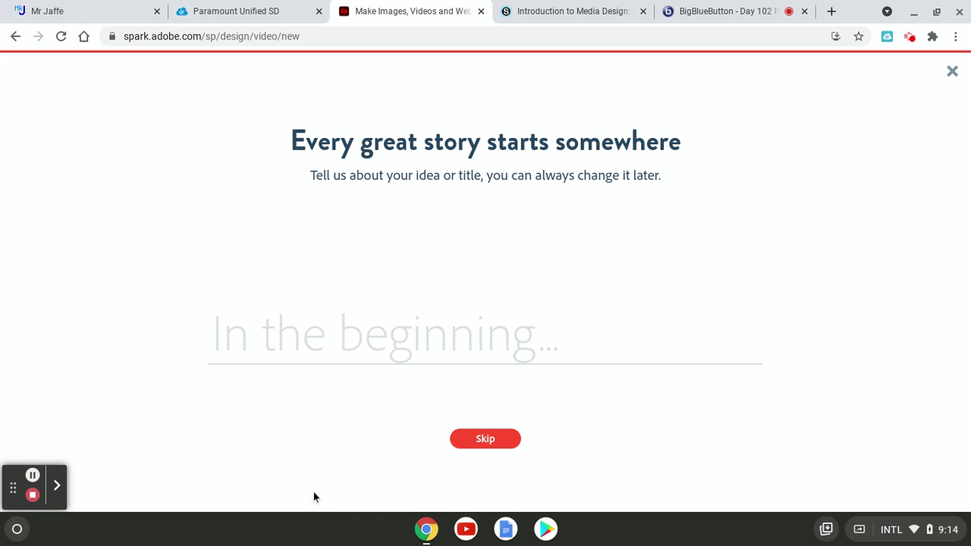
click(494, 438)
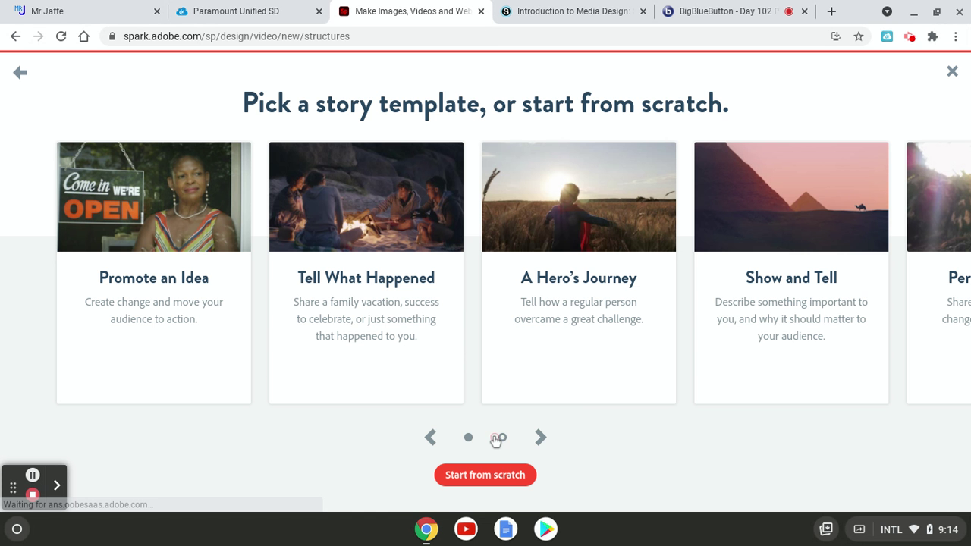
click(468, 478)
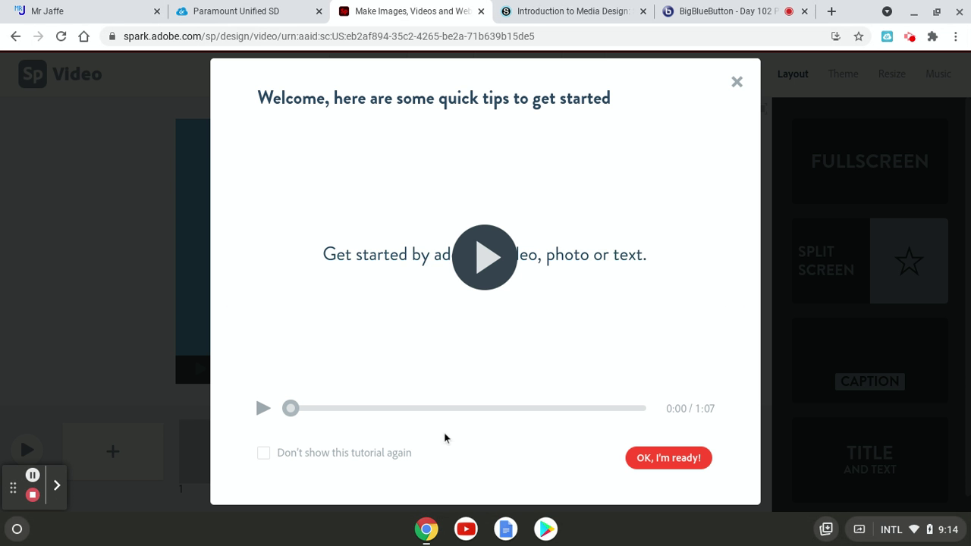
click(689, 461)
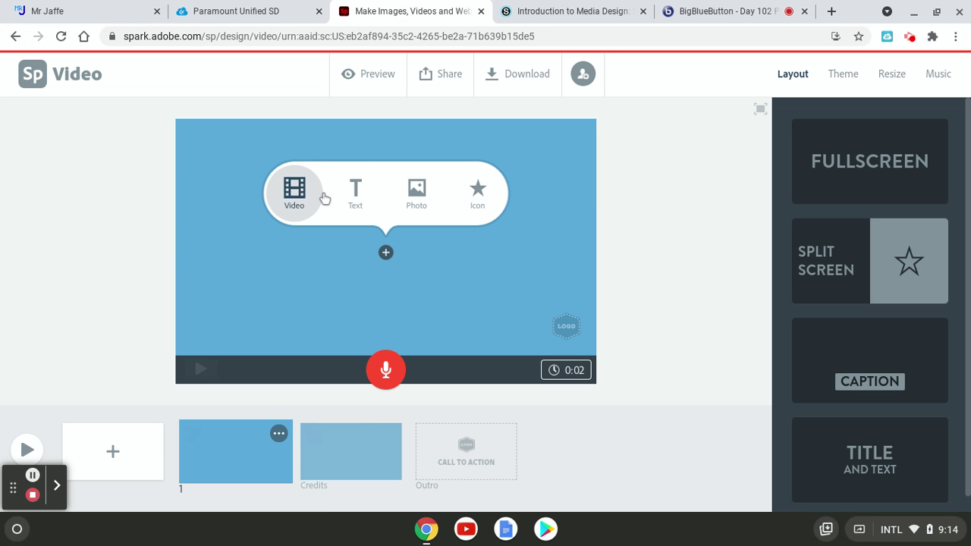
Give slide 1 a Title and Text layout reading 'What are people saying' / 'about the COVID vaccine'
click(880, 452)
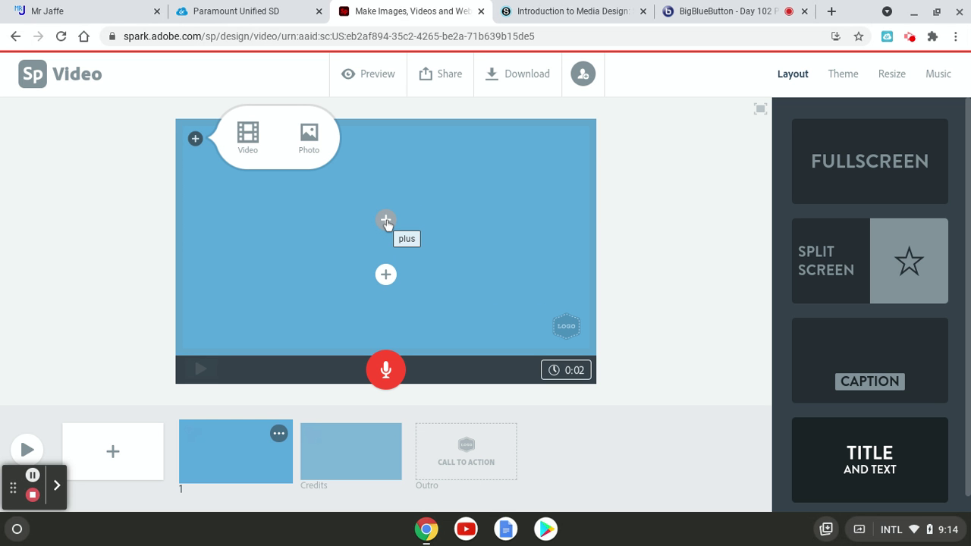
click(386, 221)
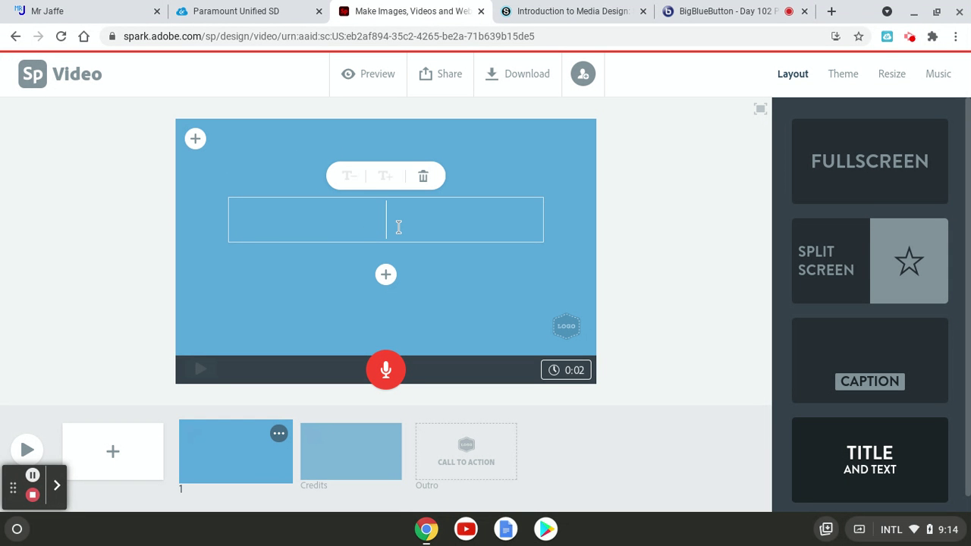
text(Wha)
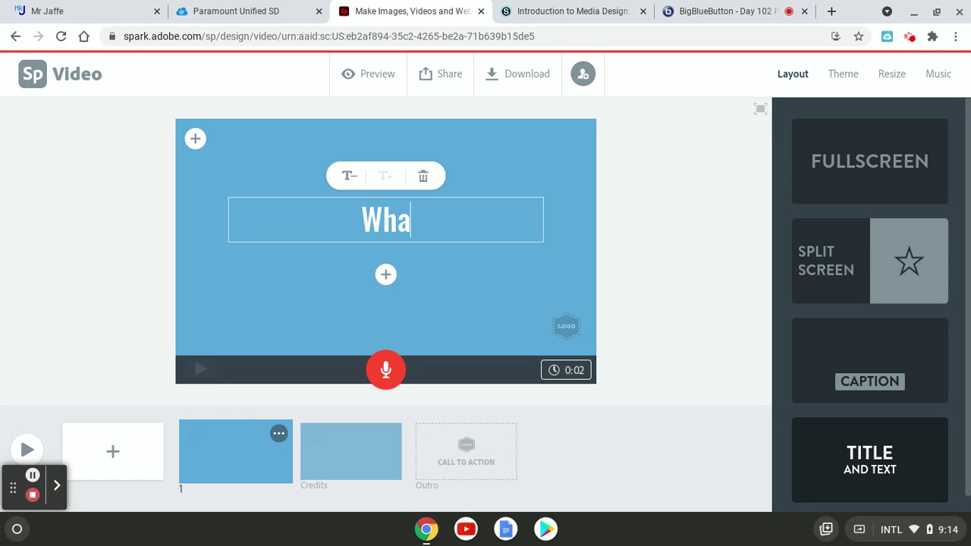
text(t arre)
key(BackSpace)
key(BackSpace)
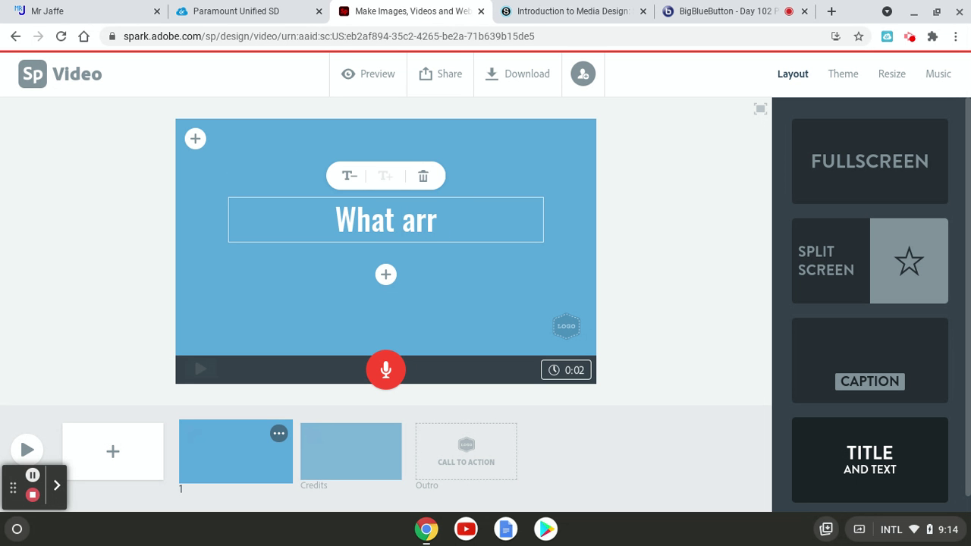
text(e pe)
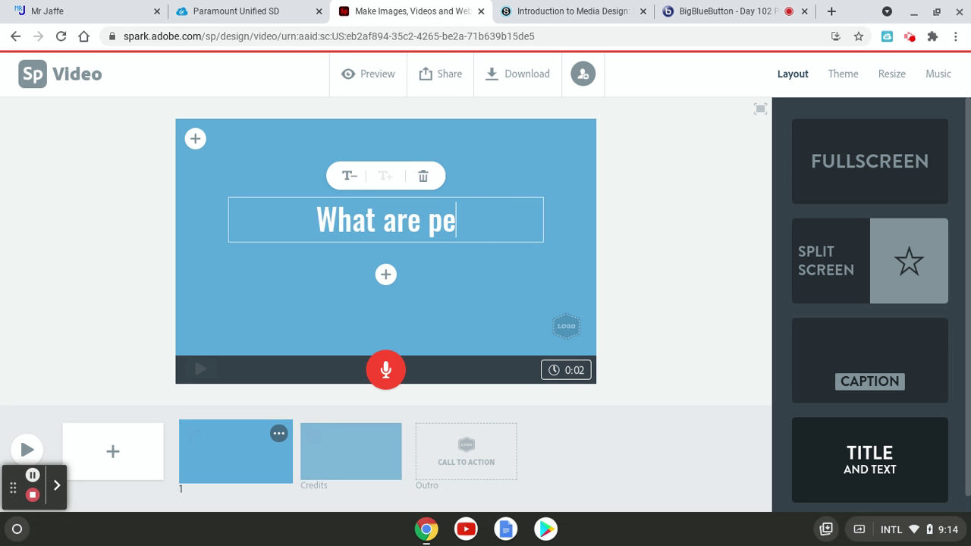
text(ople saying)
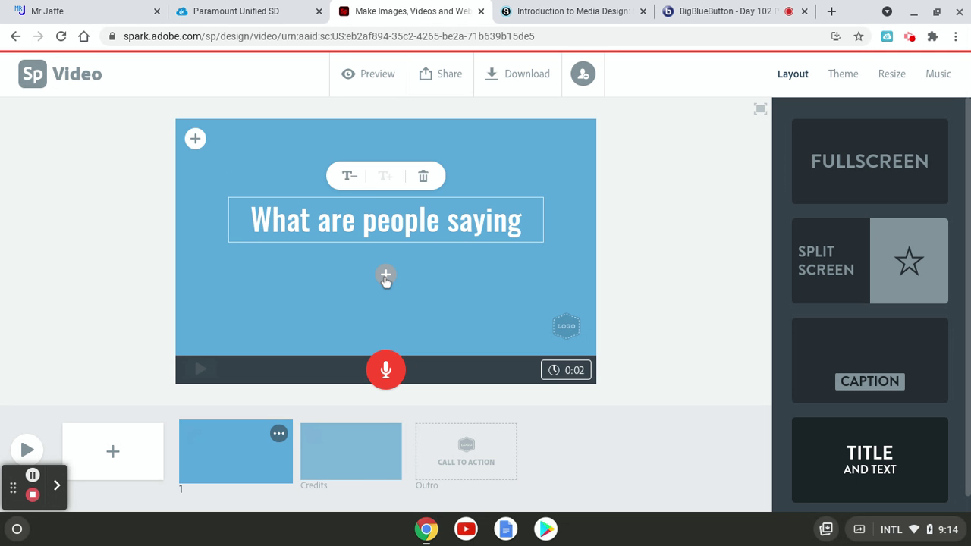
click(386, 276)
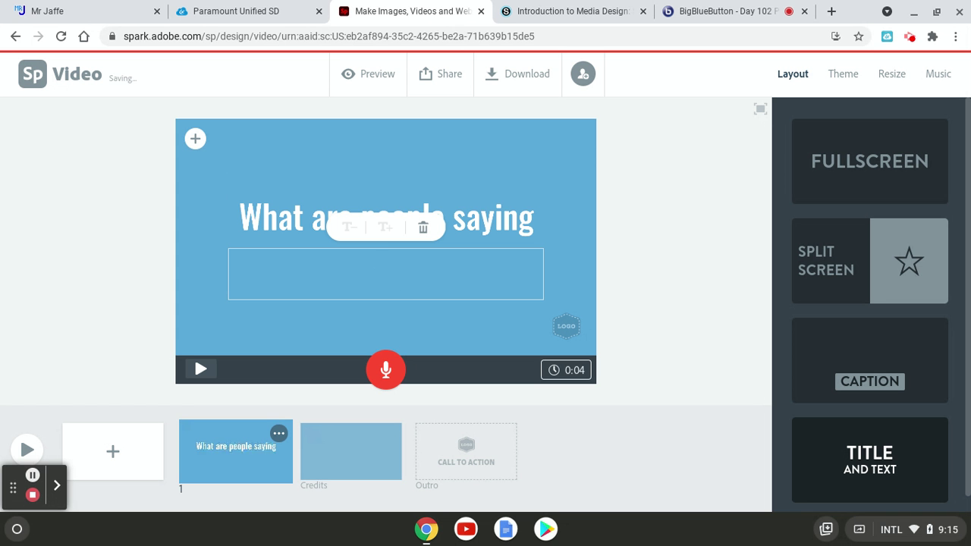
text(about the )
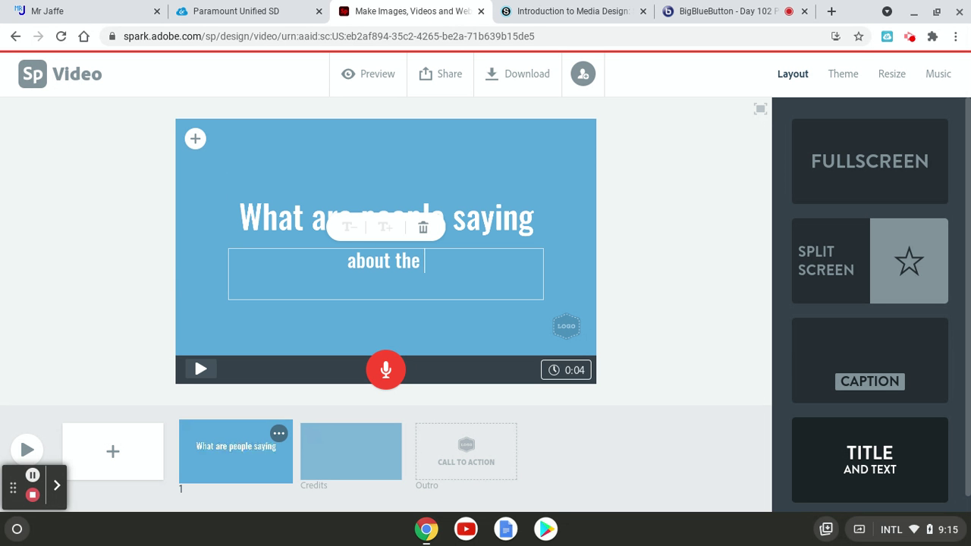
text(COVID)
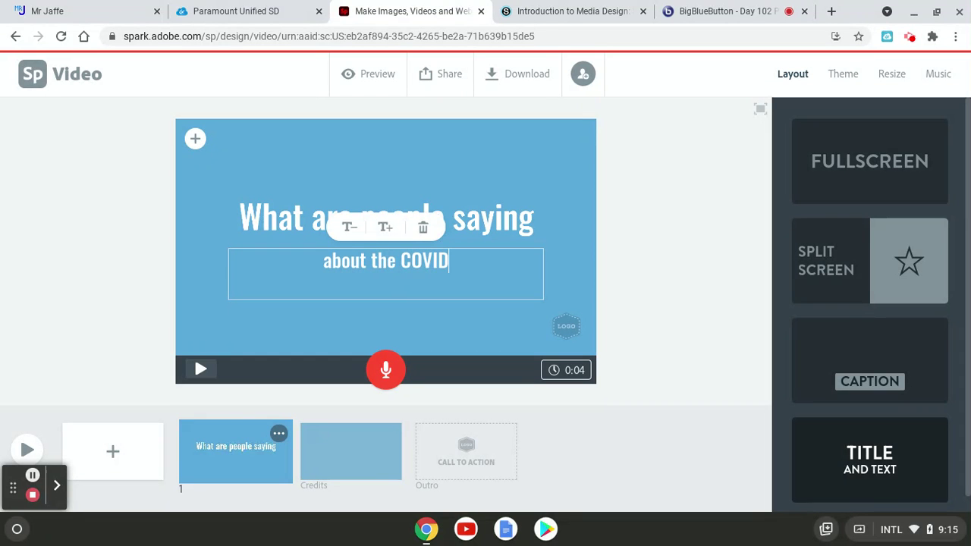
text( vaccine)
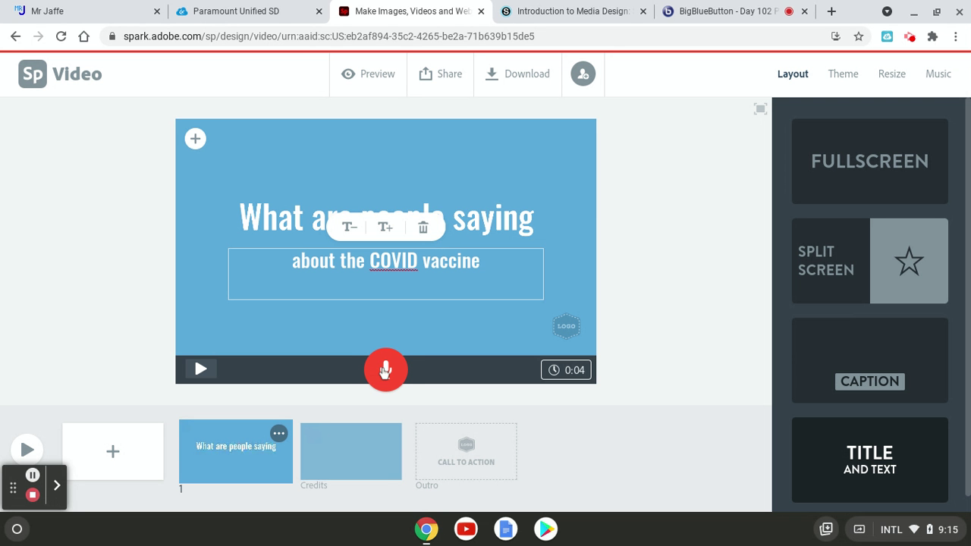
Record a voice narration for slide 1 and add a blank second slide
click(386, 369)
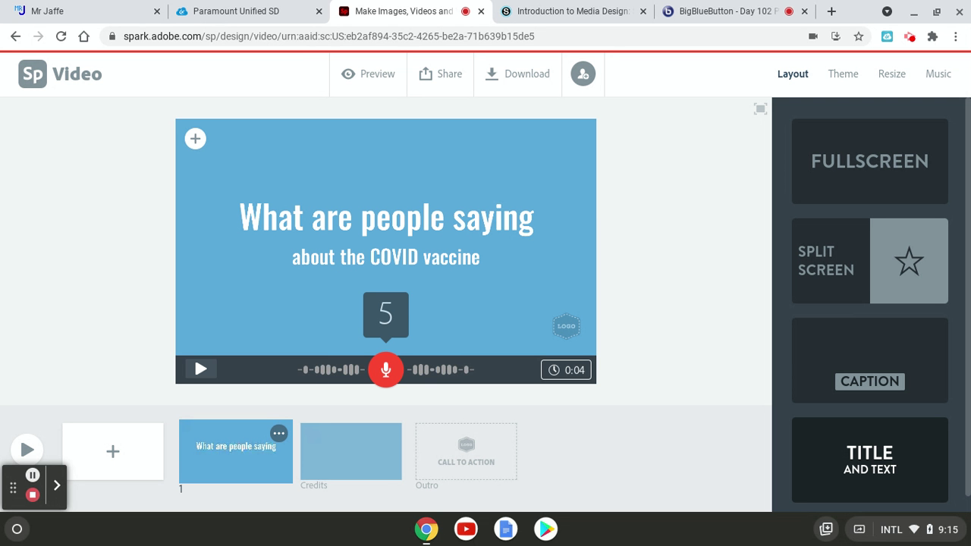
drag(384, 369, 366, 367)
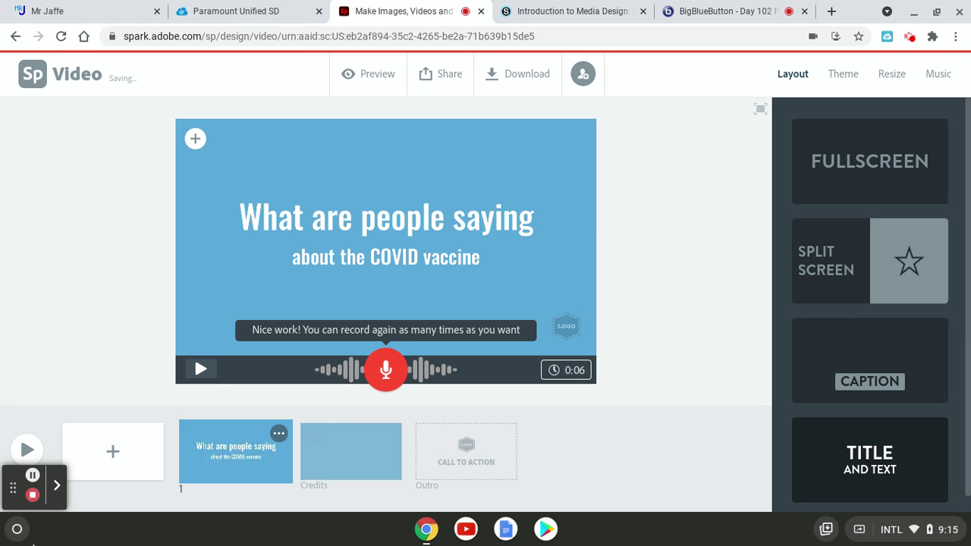
click(104, 469)
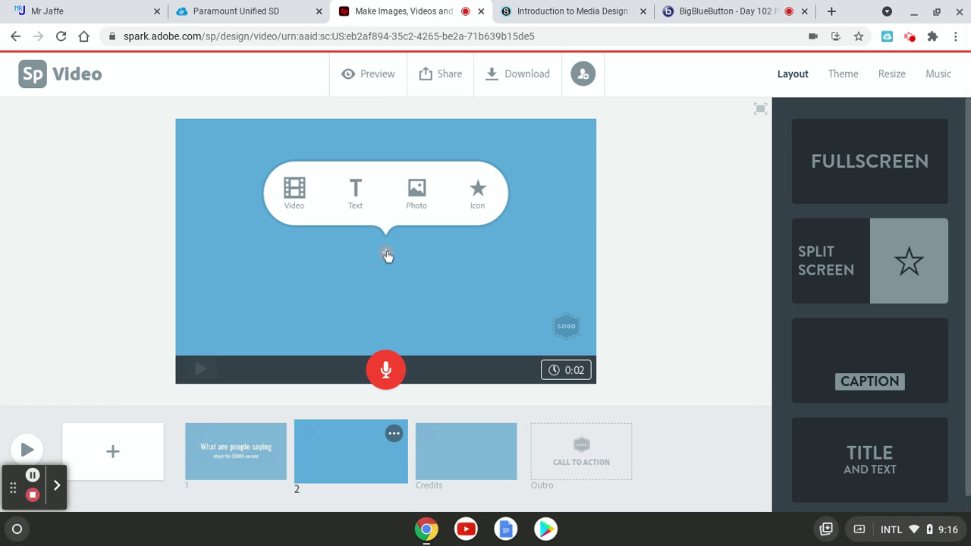
Delete slide 2 and insert a new blank slide before Credits using the Caption layout
click(886, 379)
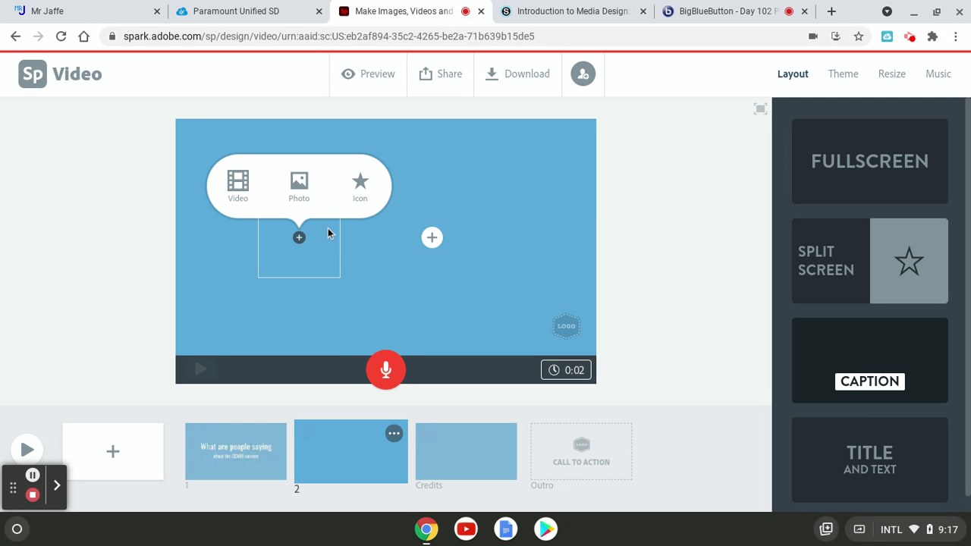
click(393, 266)
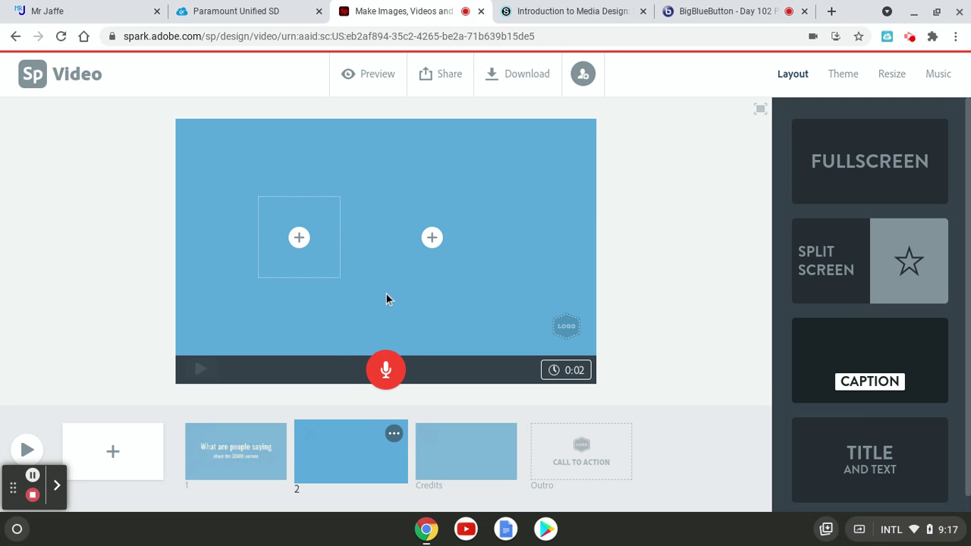
click(466, 447)
click(362, 451)
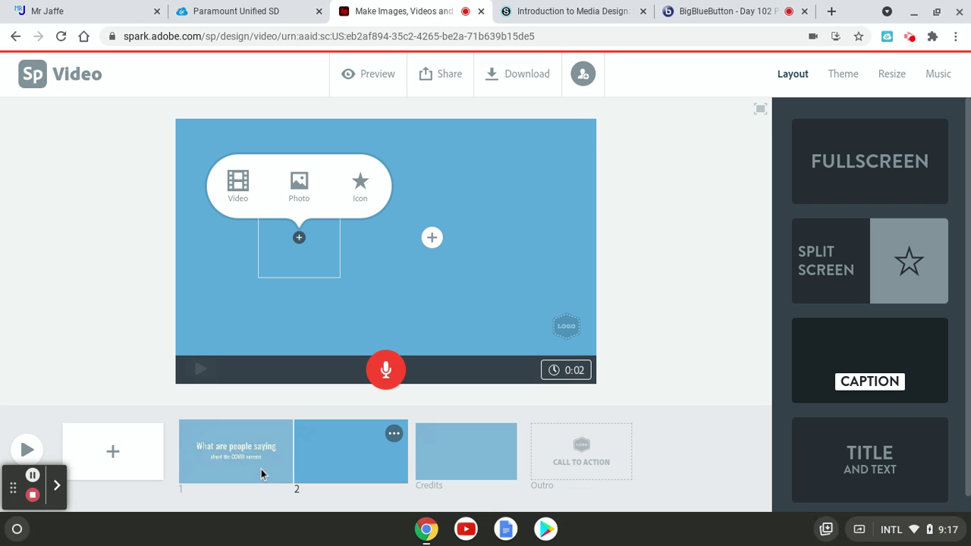
click(393, 434)
click(337, 348)
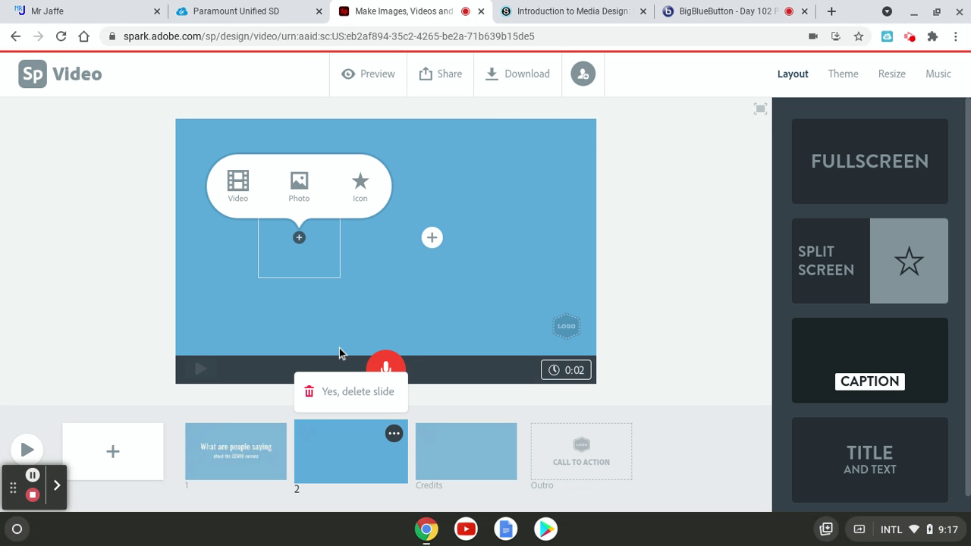
click(363, 390)
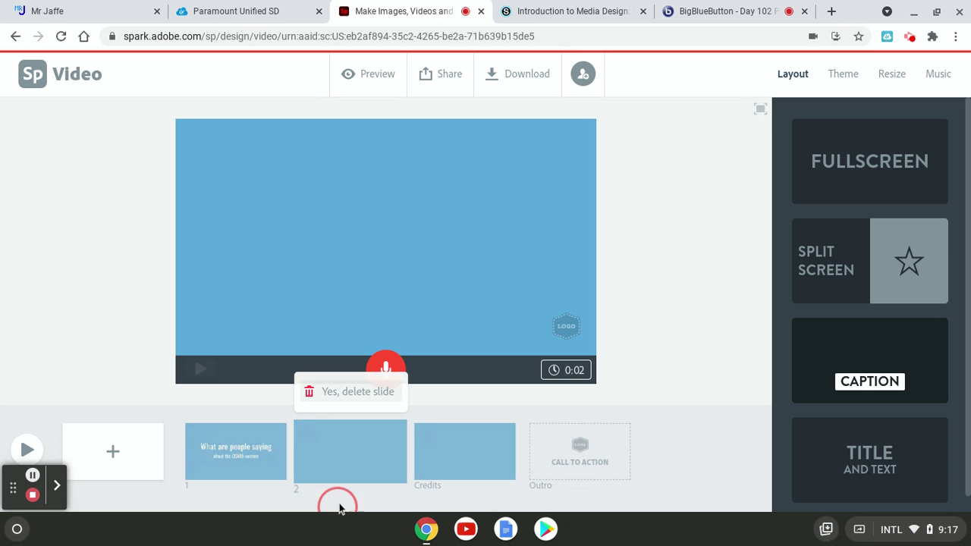
click(98, 448)
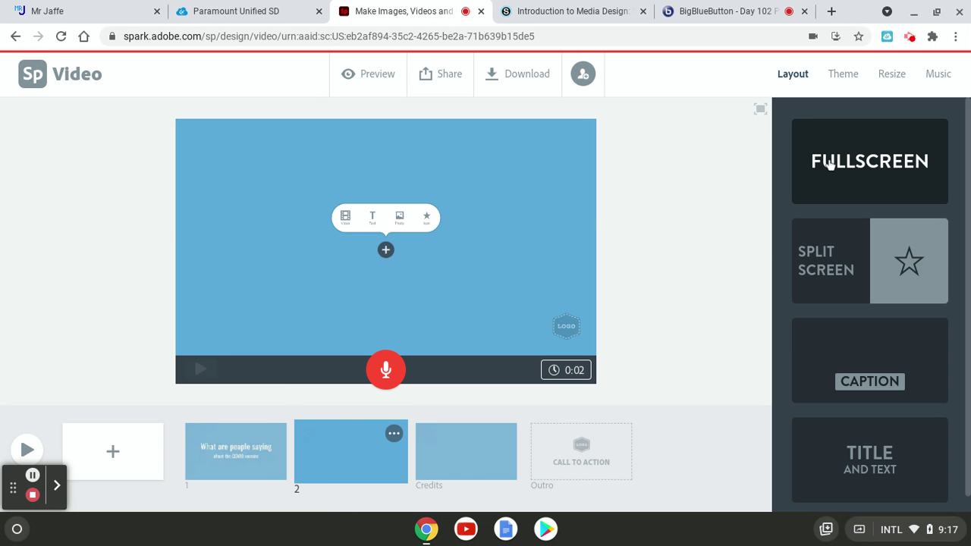
click(848, 374)
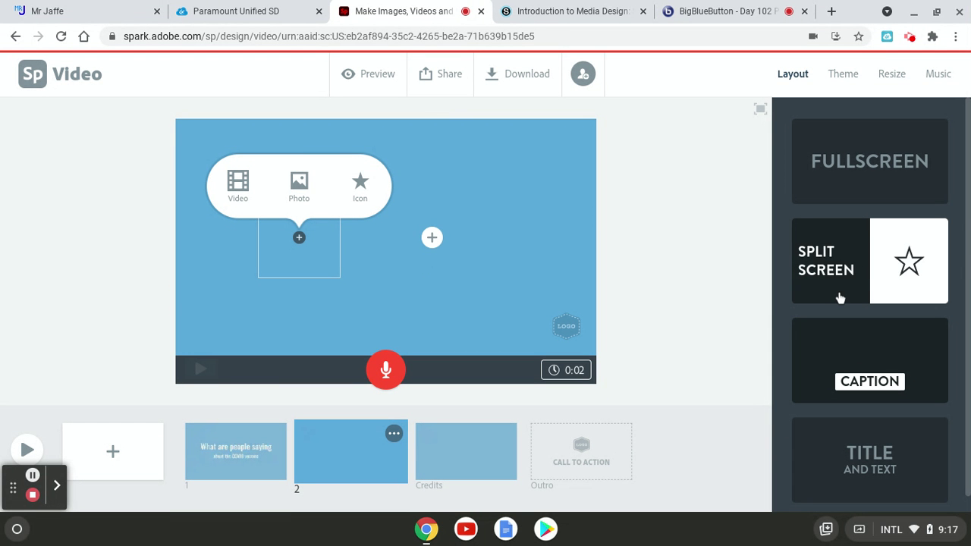
click(868, 369)
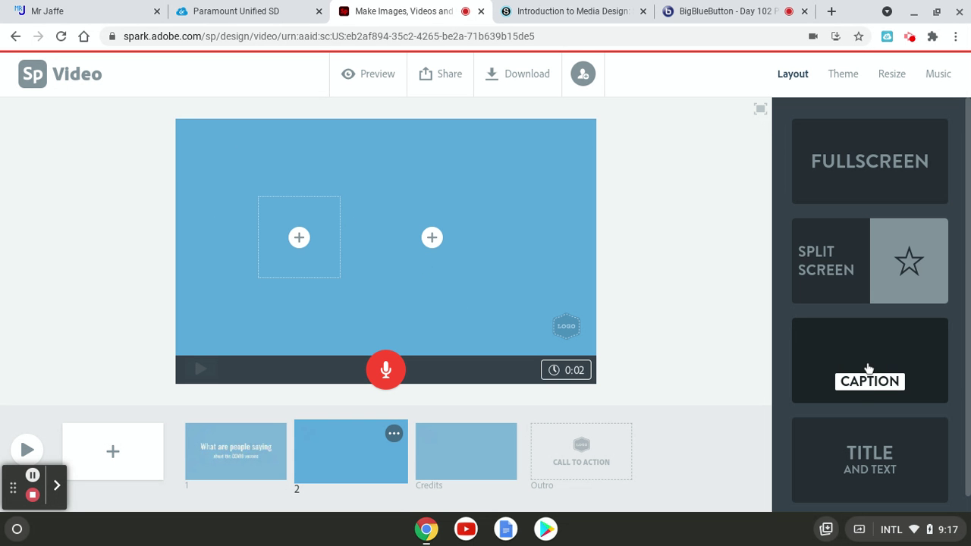
Compare Caption and Title and Text layouts for slide 2, settling on Fullscreen
click(848, 73)
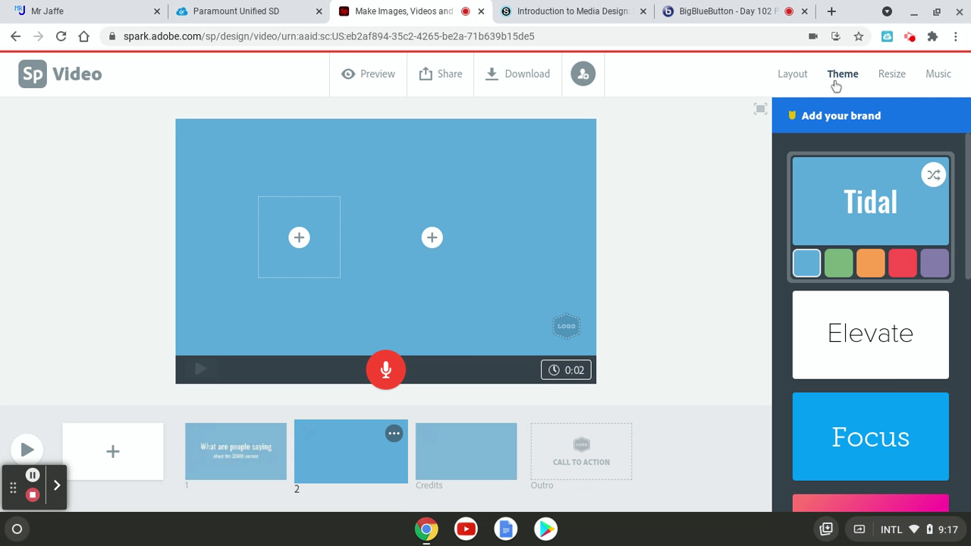
click(794, 73)
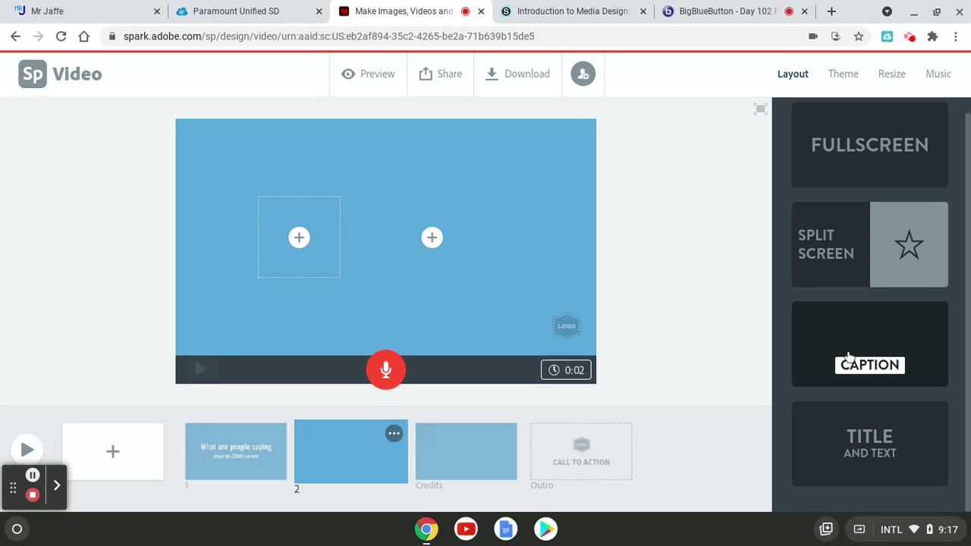
click(842, 354)
click(863, 436)
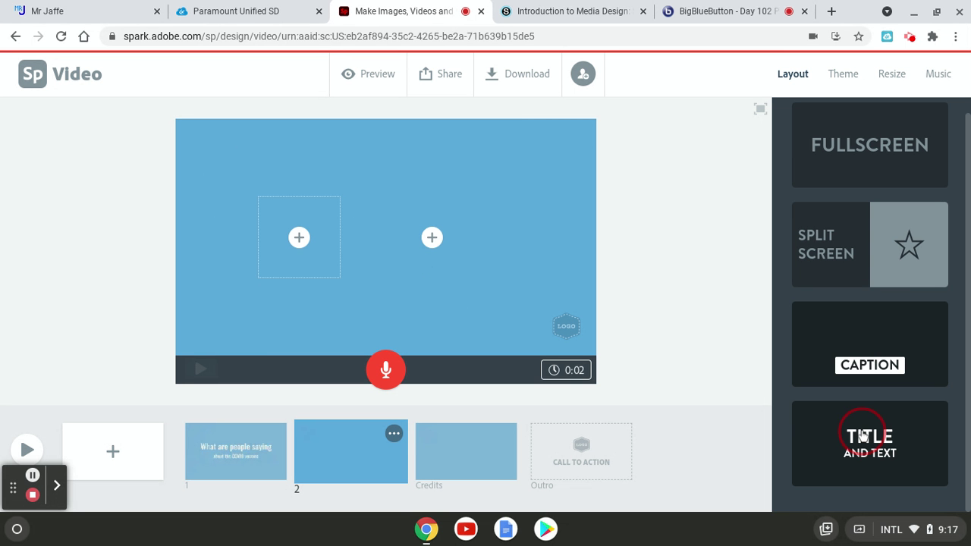
click(862, 360)
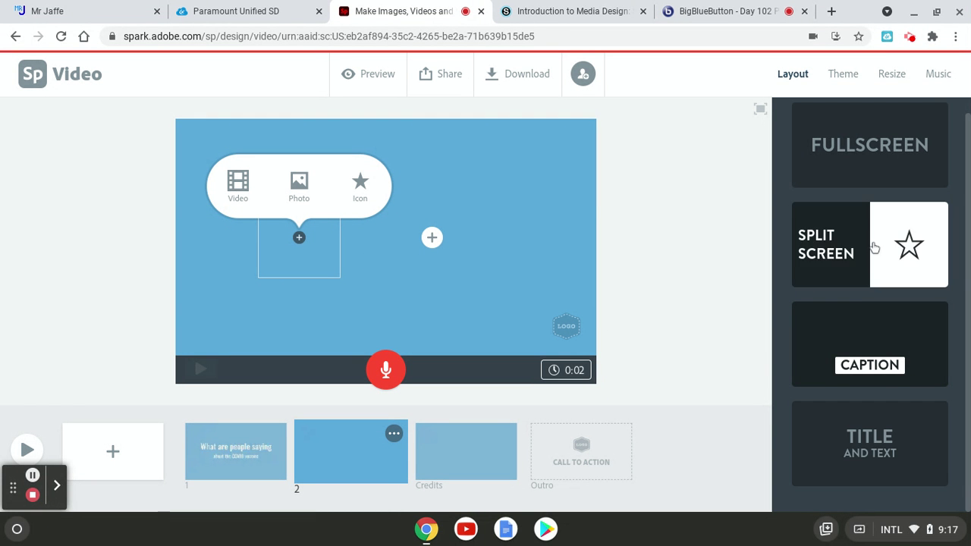
scroll(842, 240, up, 1)
click(860, 175)
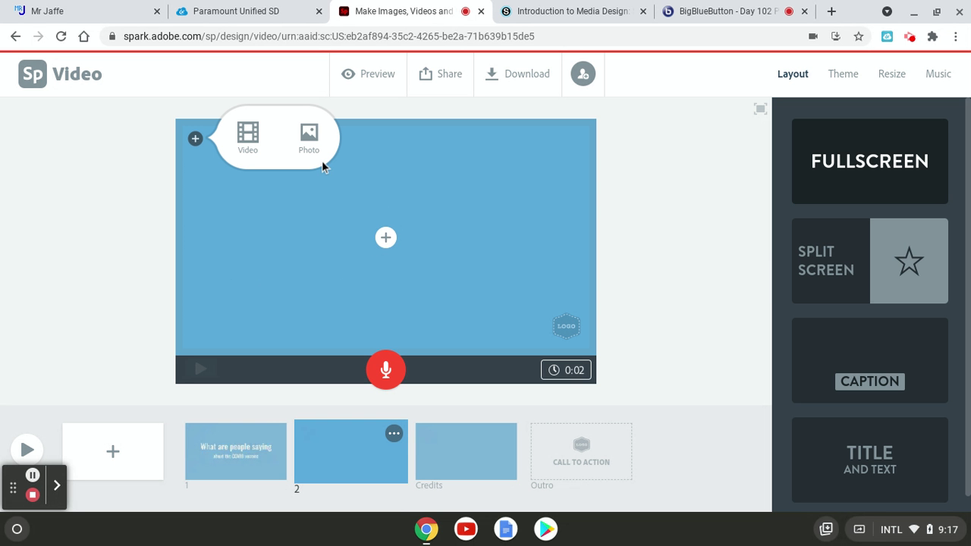
Add a centred text box on slide 2 reading 'People are saying it was developed too fast.'
click(386, 240)
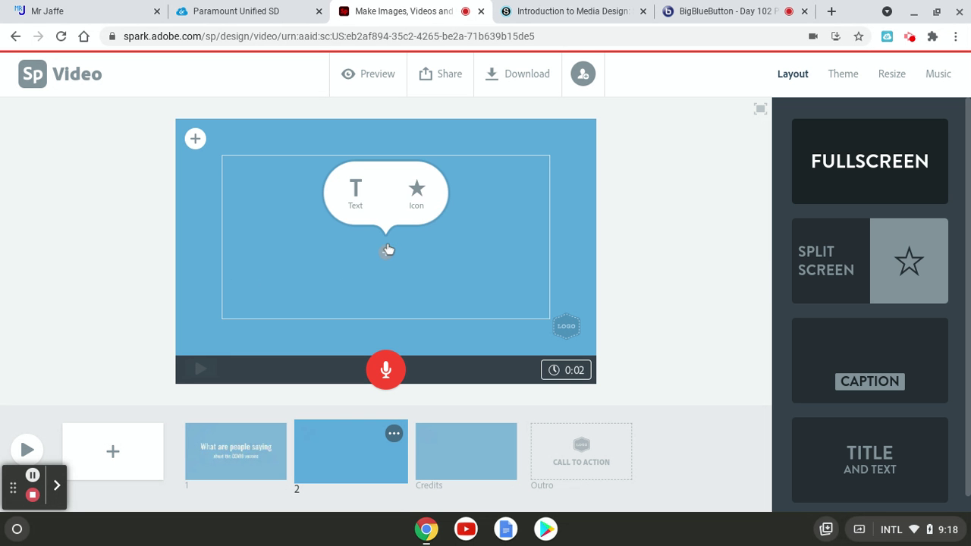
click(355, 190)
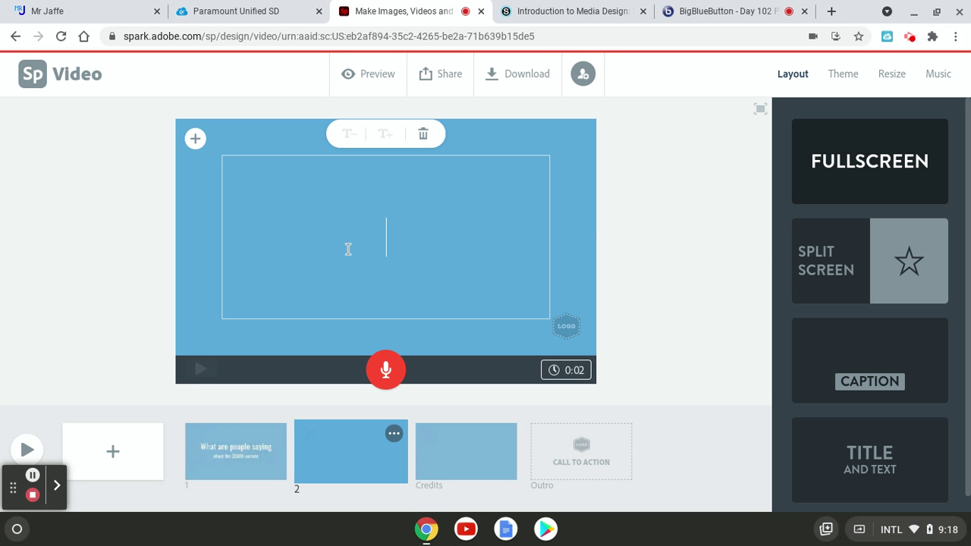
text(Pe)
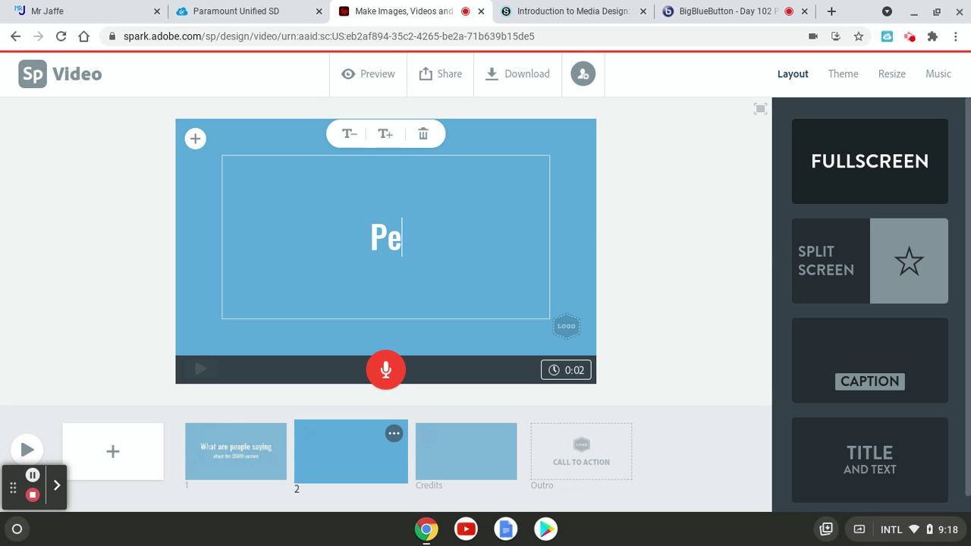
text(ople are)
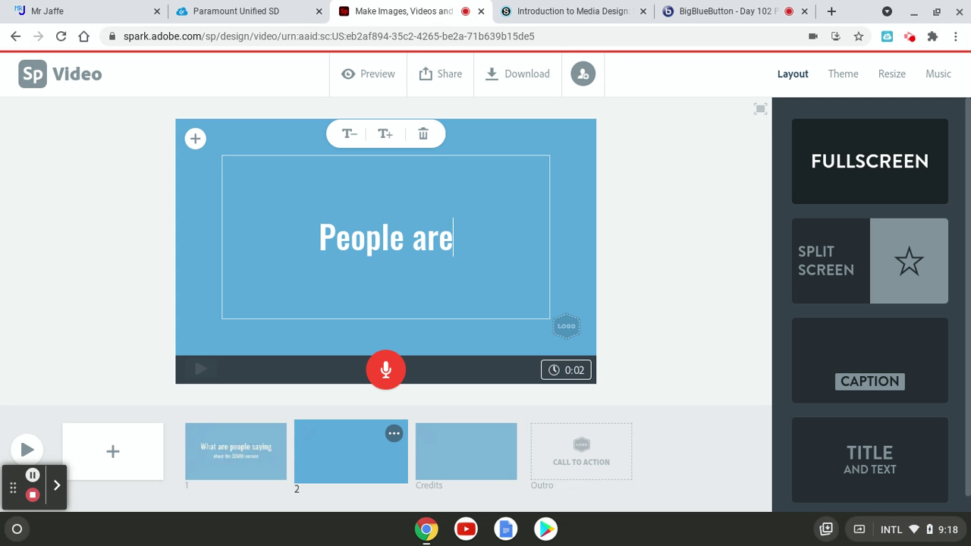
text( saying it was )
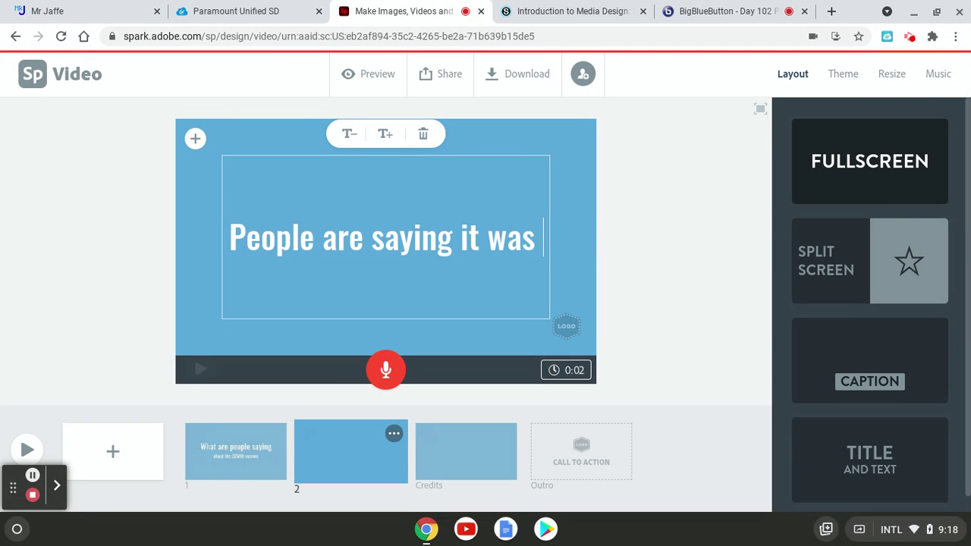
text(developed )
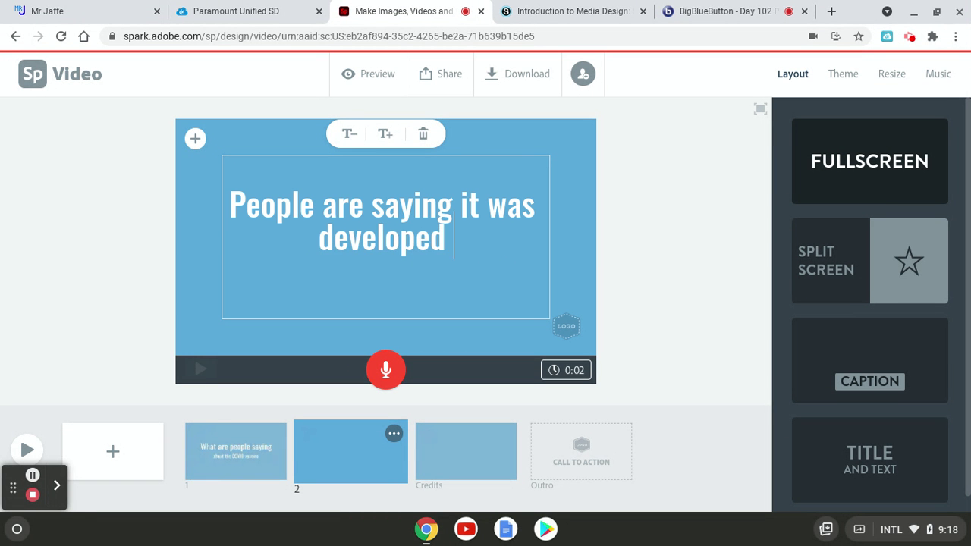
text(too )
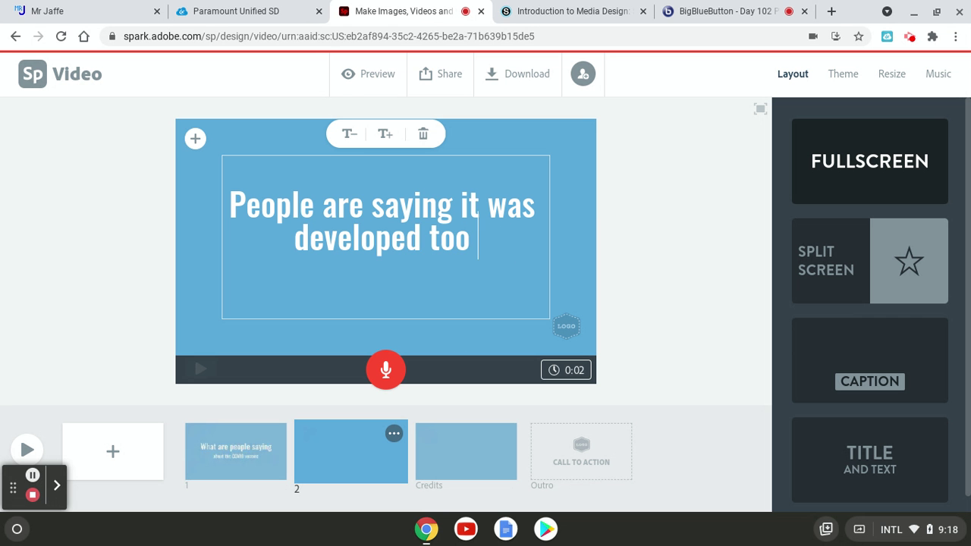
text(fast.)
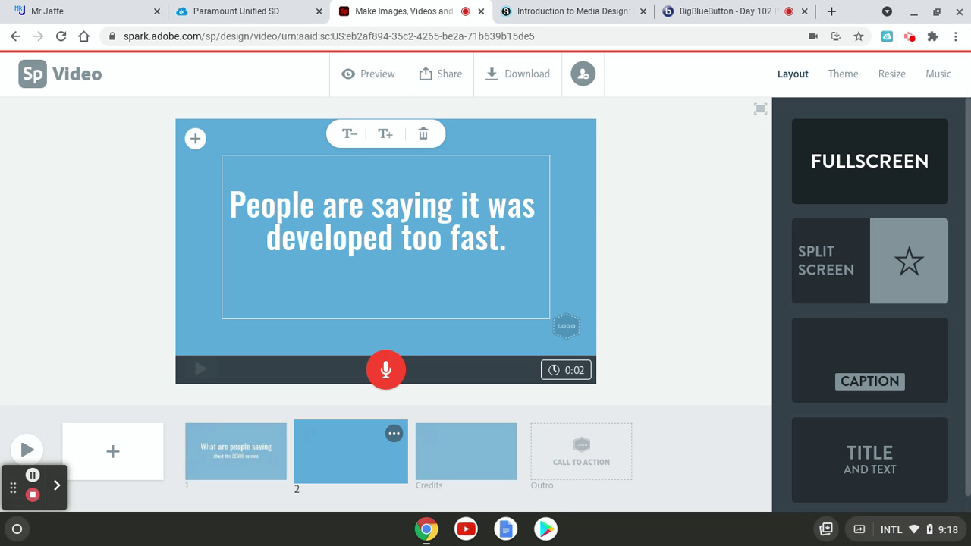
Add the veiled-woman Pixabay photo from a 'people' search to slide 2 and lower the text
click(195, 139)
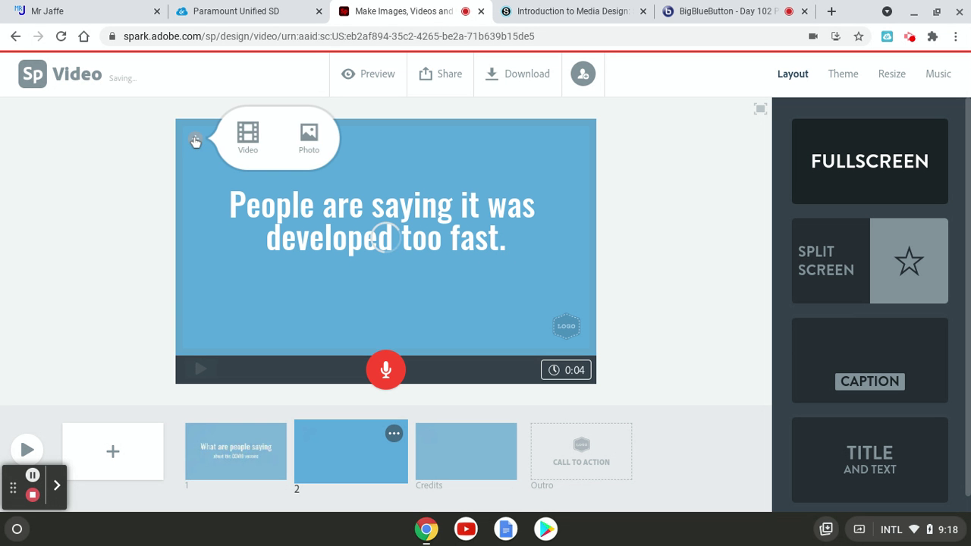
click(308, 140)
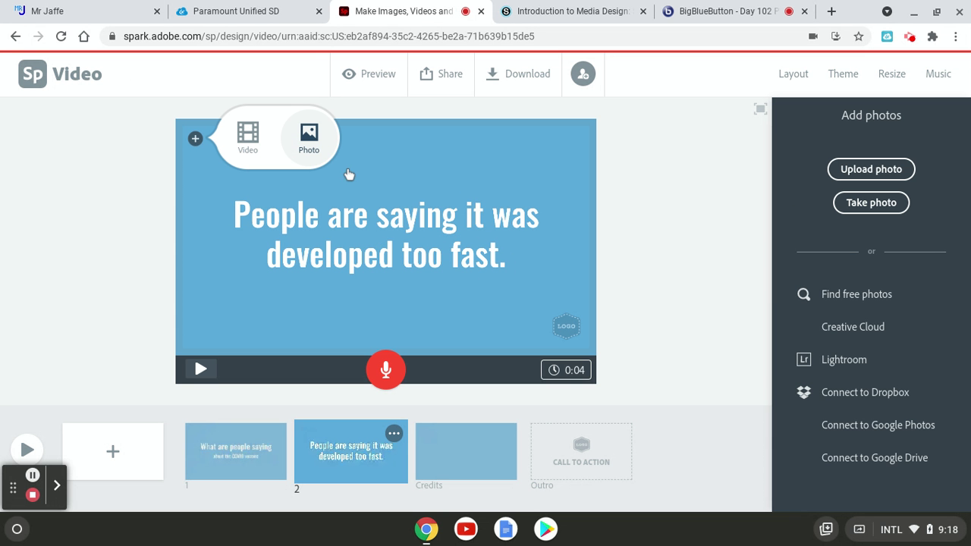
click(859, 298)
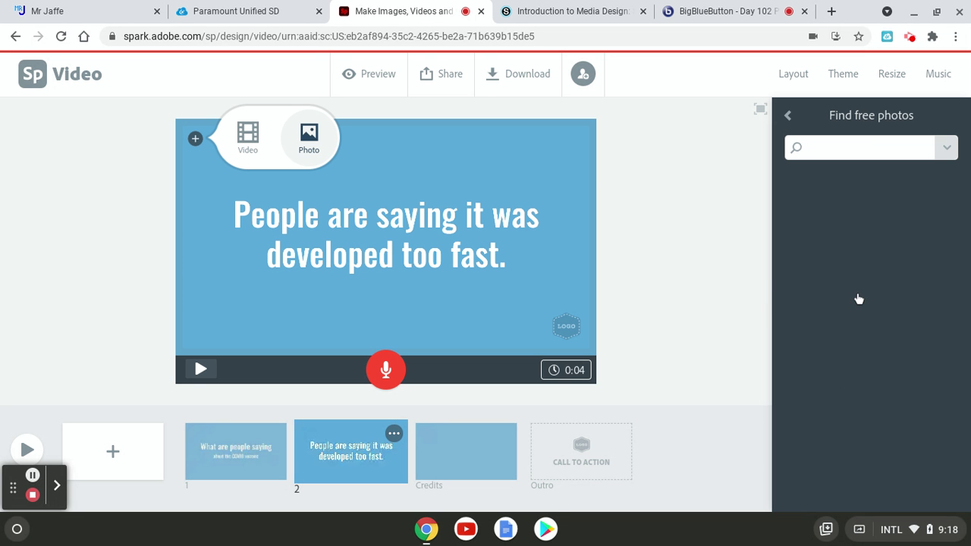
text(people)
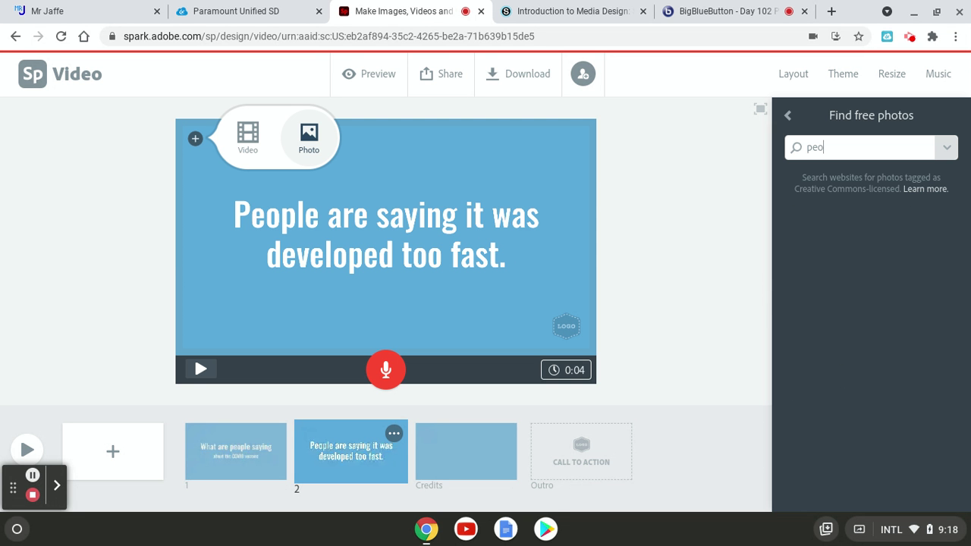
key(Return)
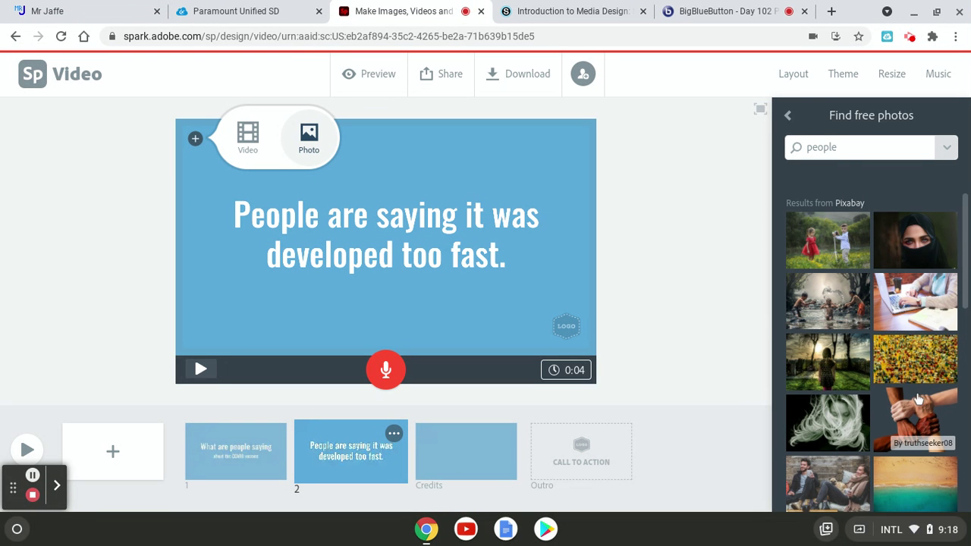
scroll(922, 406, down, 2)
scroll(918, 400, down, 10)
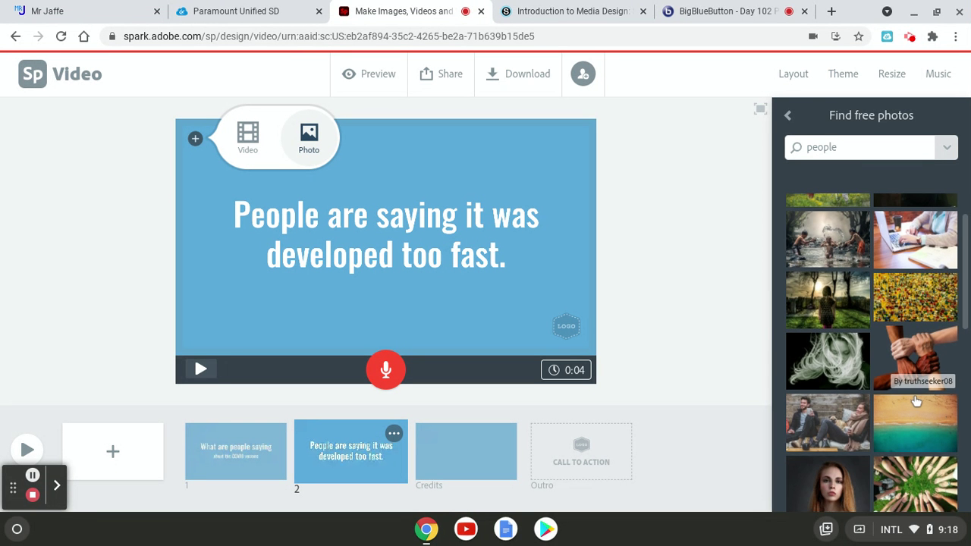
scroll(916, 388, up, 12)
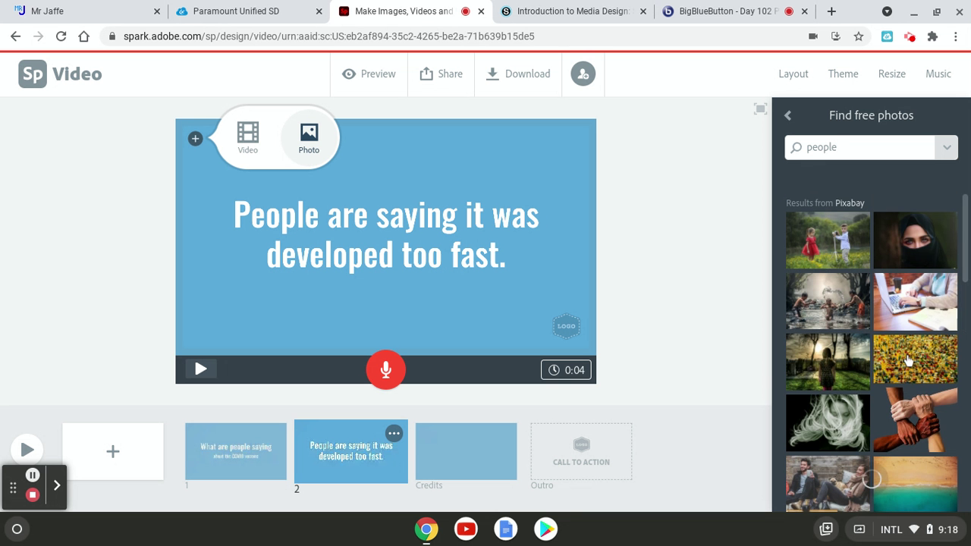
click(924, 239)
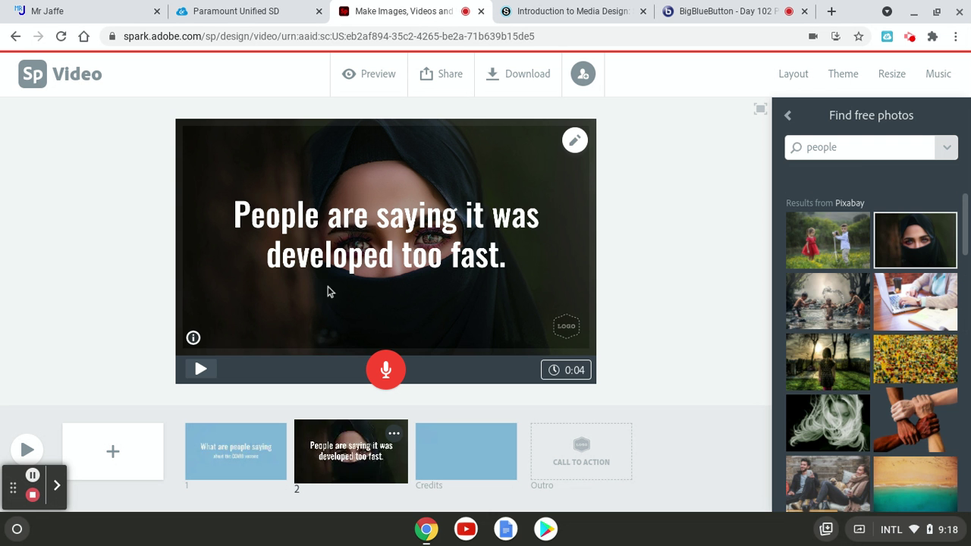
drag(314, 222, 315, 311)
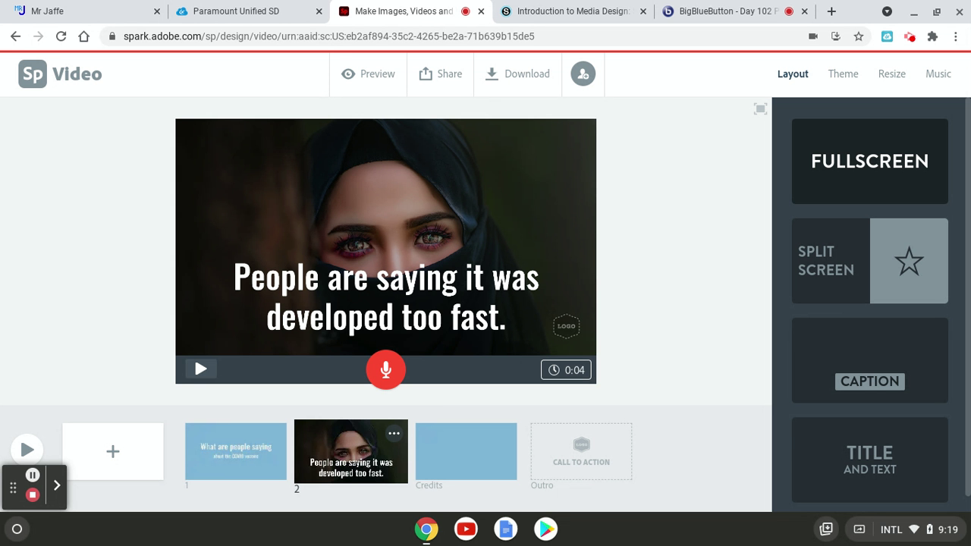
Add a blank slide 3, record a spoken narration on slide 2, then select slide 3
click(113, 455)
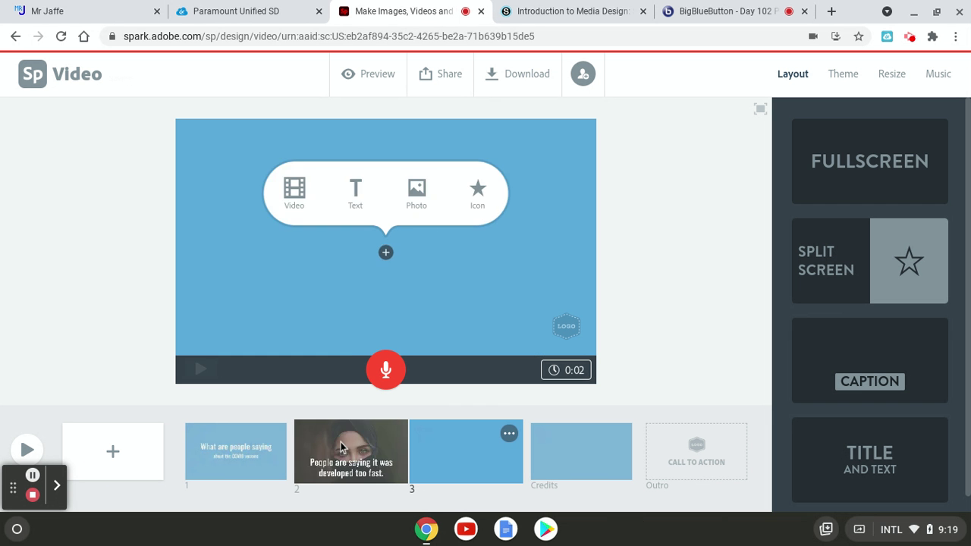
click(345, 447)
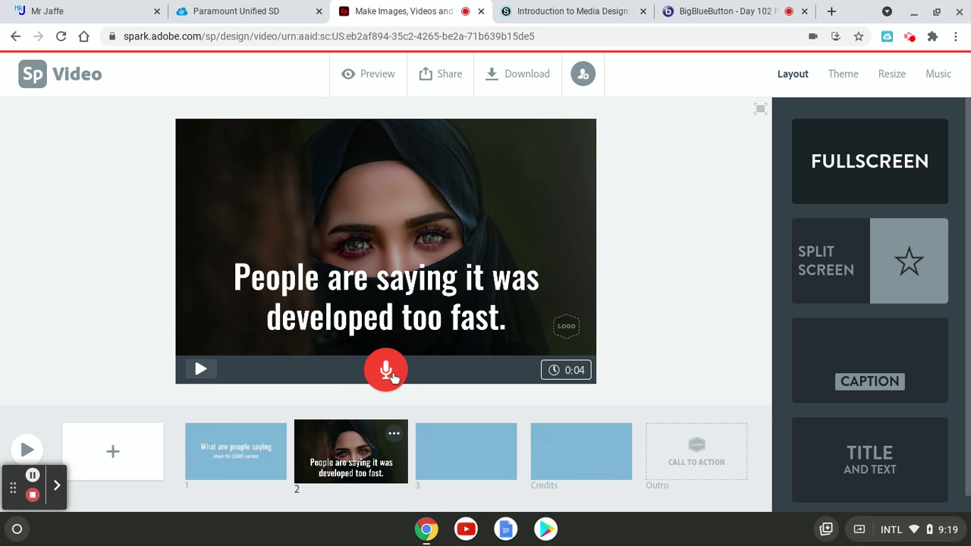
drag(385, 370, 385, 371)
click(449, 453)
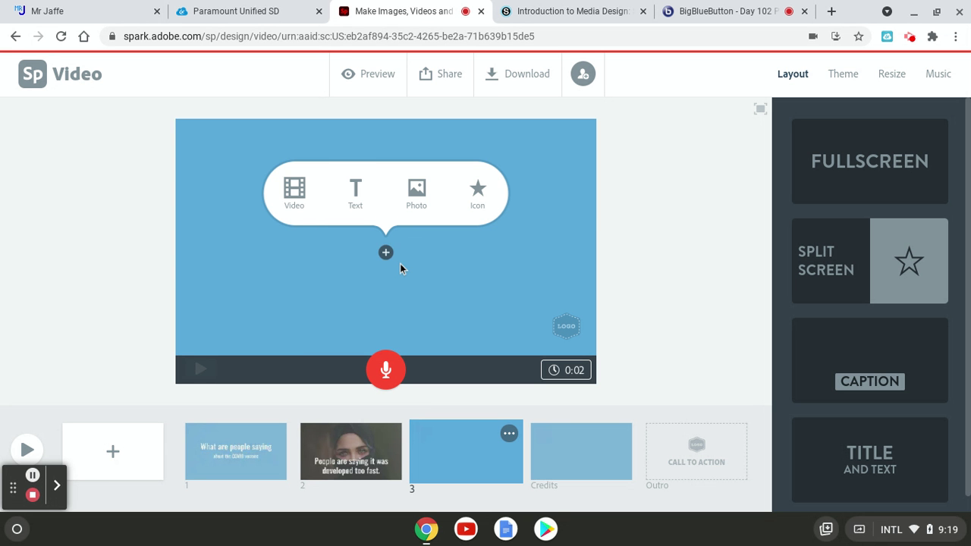
Put the centred text '30 years of science' on slide 3
click(371, 197)
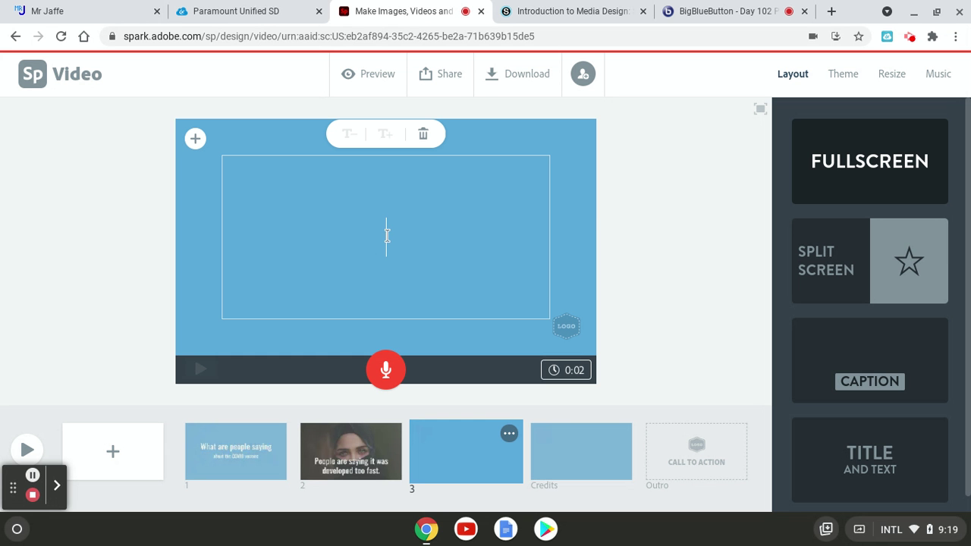
text(30 year)
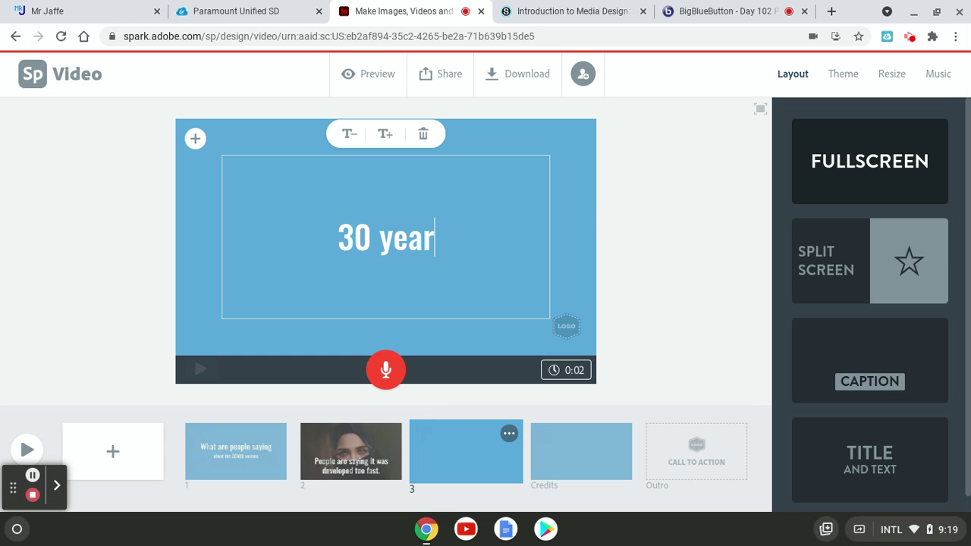
text(s of science)
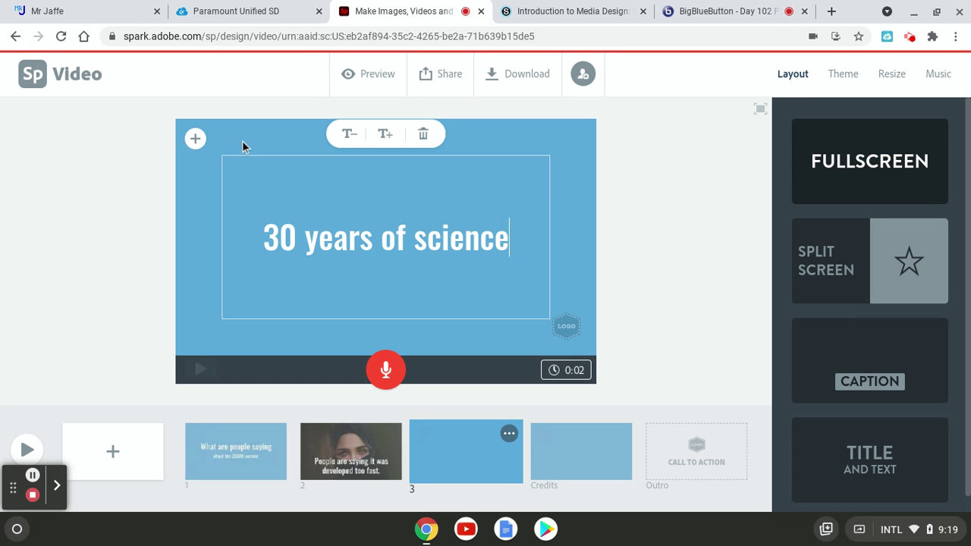
click(219, 174)
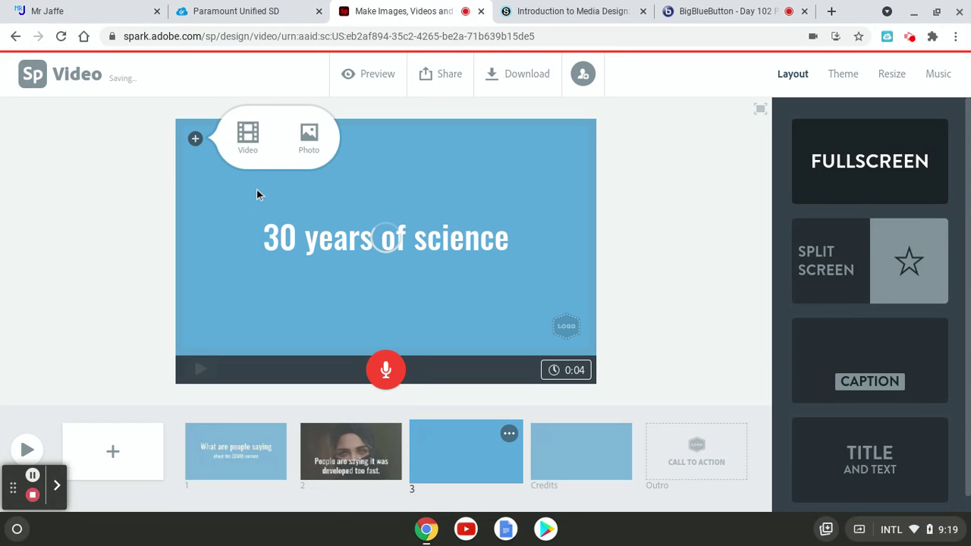
Search free photos for 'covid vaccine' and set the vaccine vial photo behind slide 3
click(308, 136)
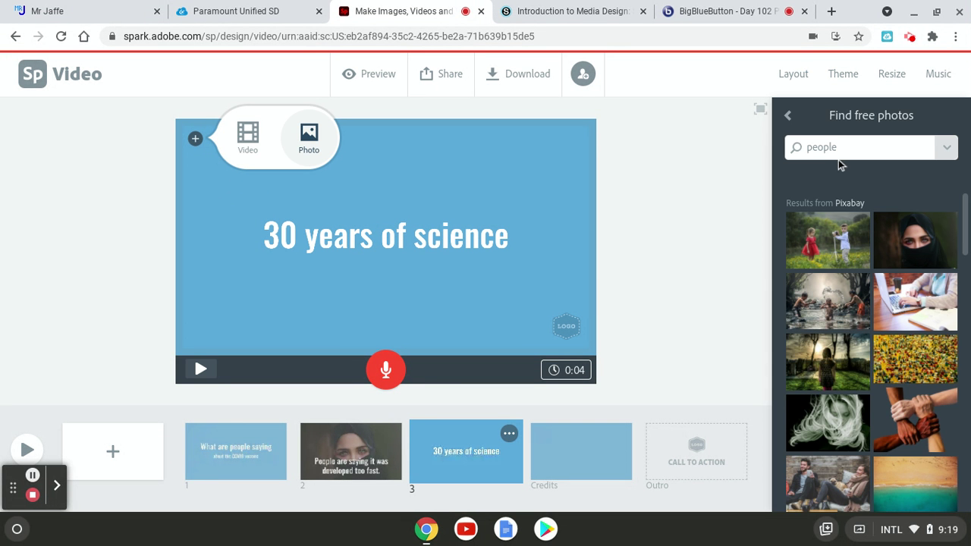
double_click(831, 150)
text(covid vaccine)
key(Return)
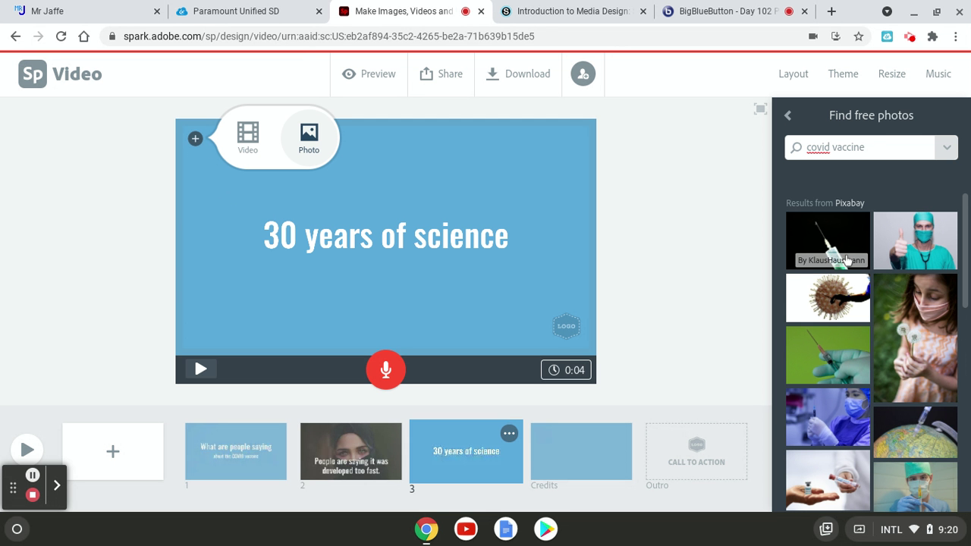
scroll(845, 257, down, 1)
scroll(845, 257, down, 5)
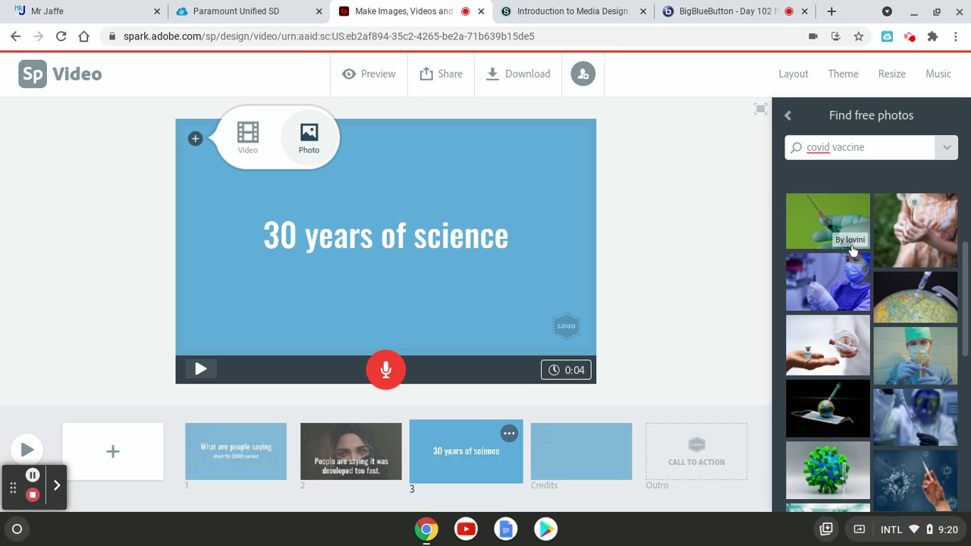
click(852, 318)
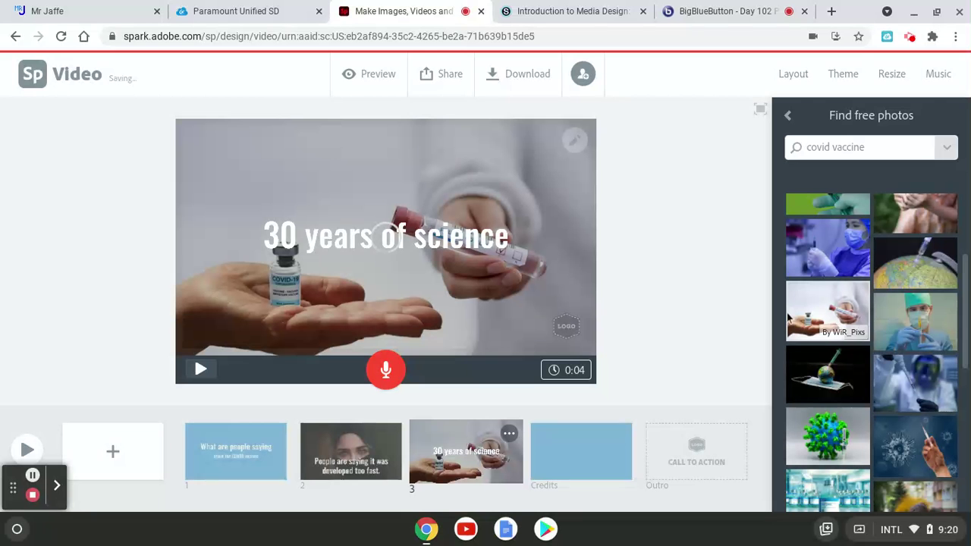
click(613, 307)
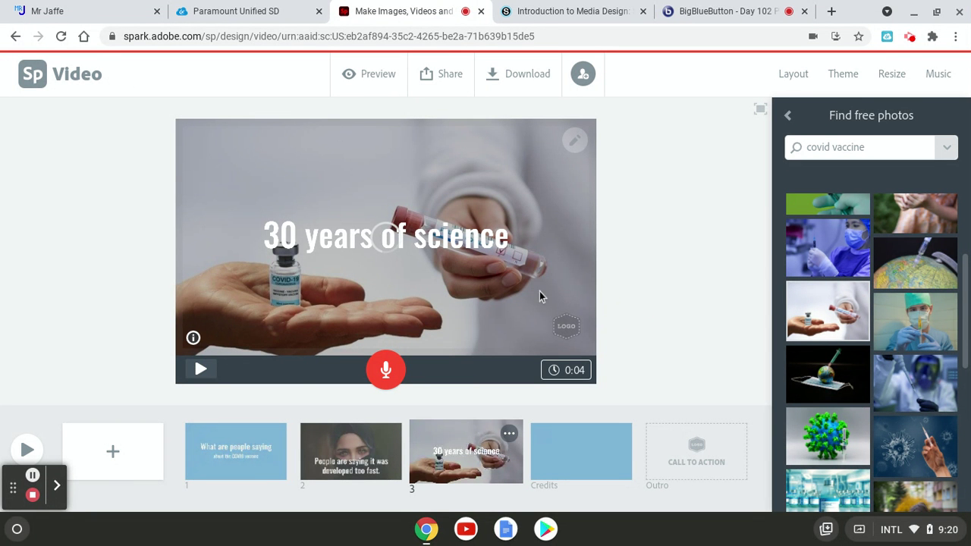
Drag the '30 years of science' title to the top edge of slide 3, above the vaccine photo
click(414, 258)
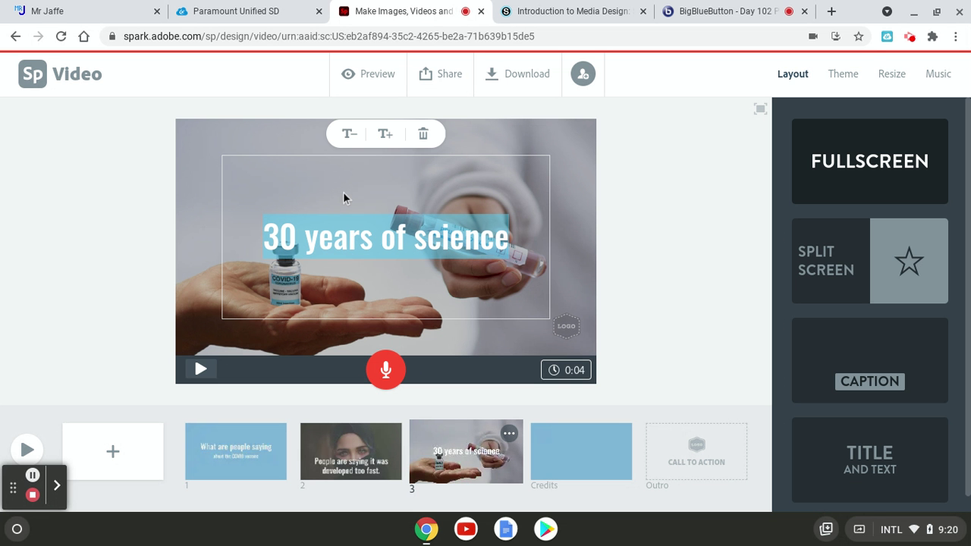
drag(354, 241, 357, 325)
drag(374, 237, 423, 163)
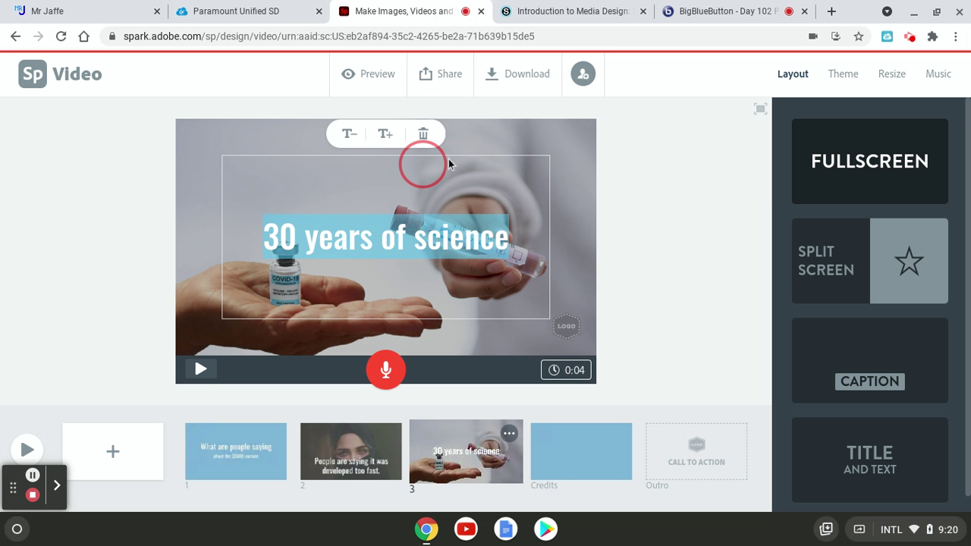
click(592, 154)
click(576, 145)
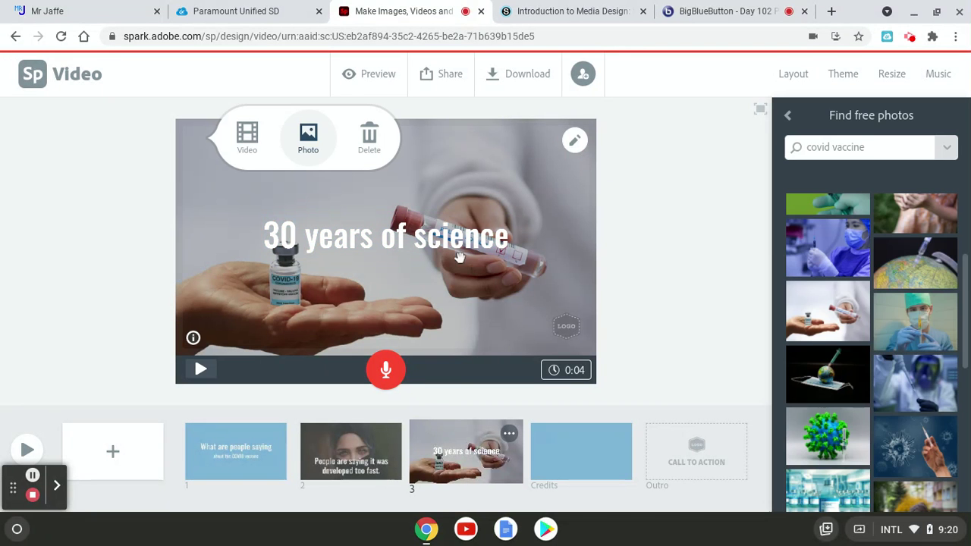
click(377, 249)
drag(395, 235, 397, 169)
click(633, 243)
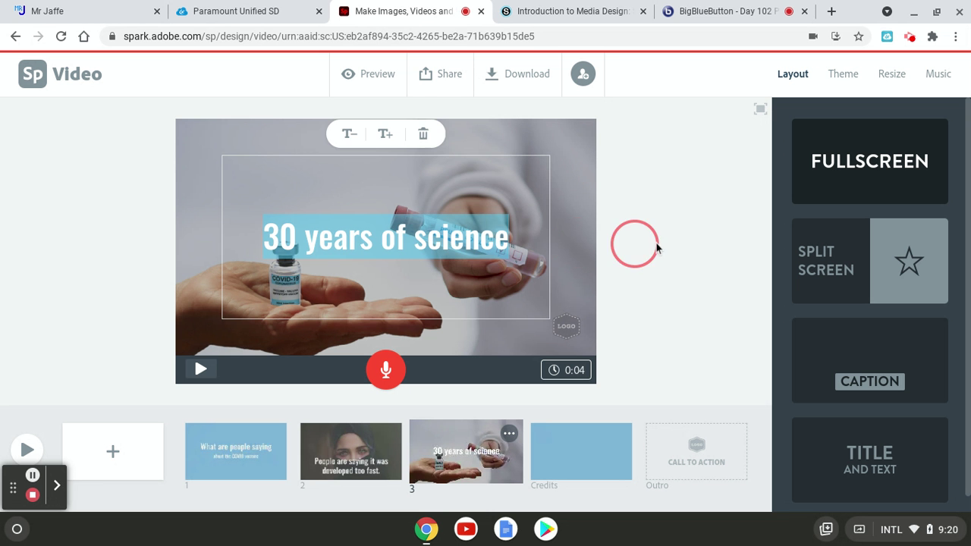
drag(405, 239, 403, 172)
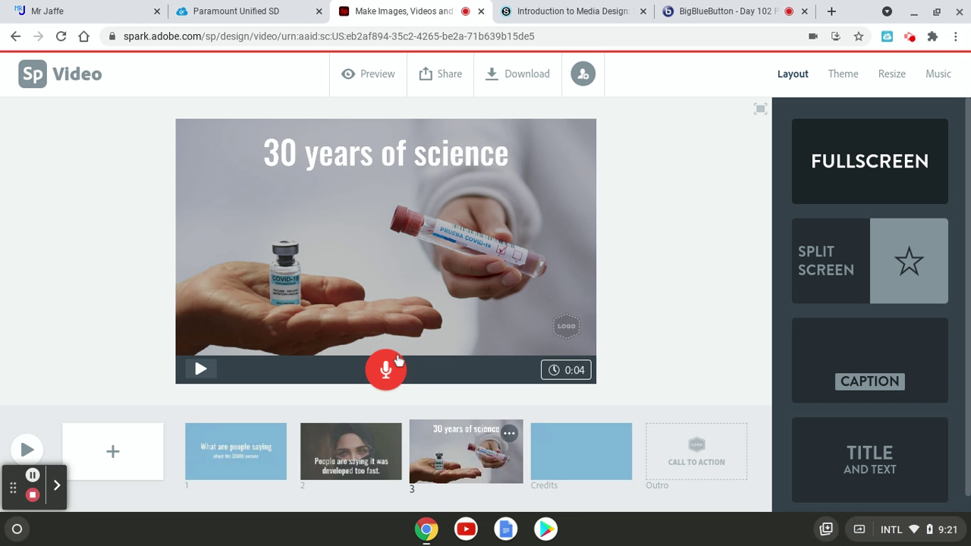
Record a 0:09 voice narration for the '30 years of science' slide, replacing a short first take
click(387, 370)
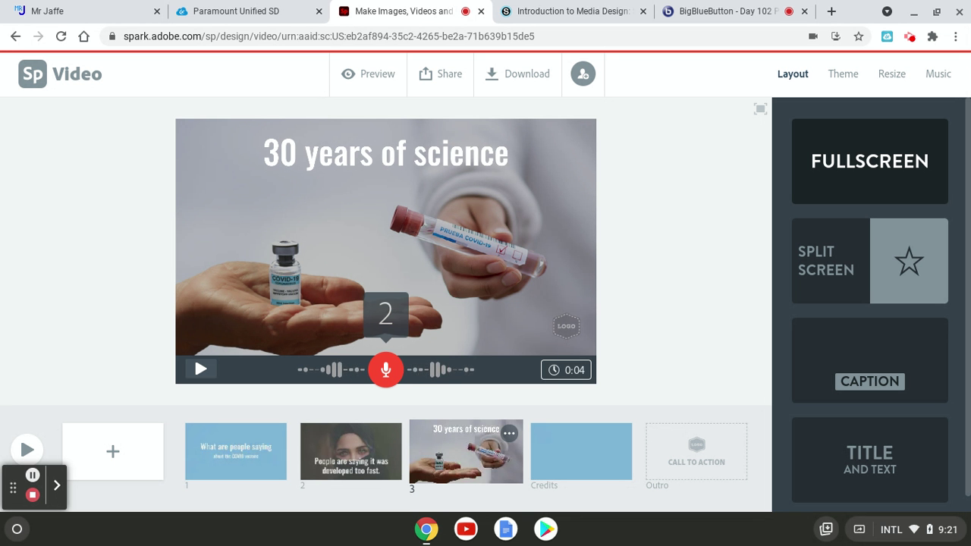
click(387, 370)
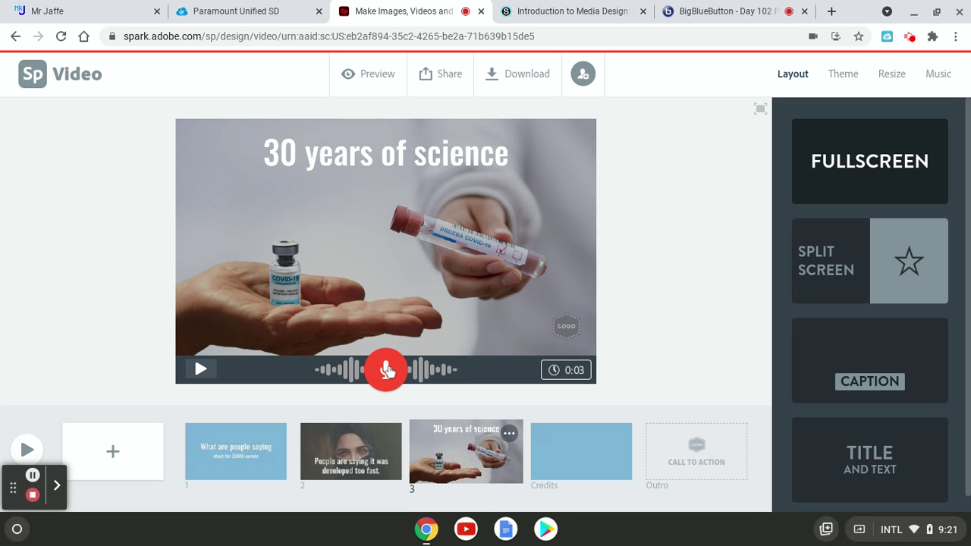
click(386, 369)
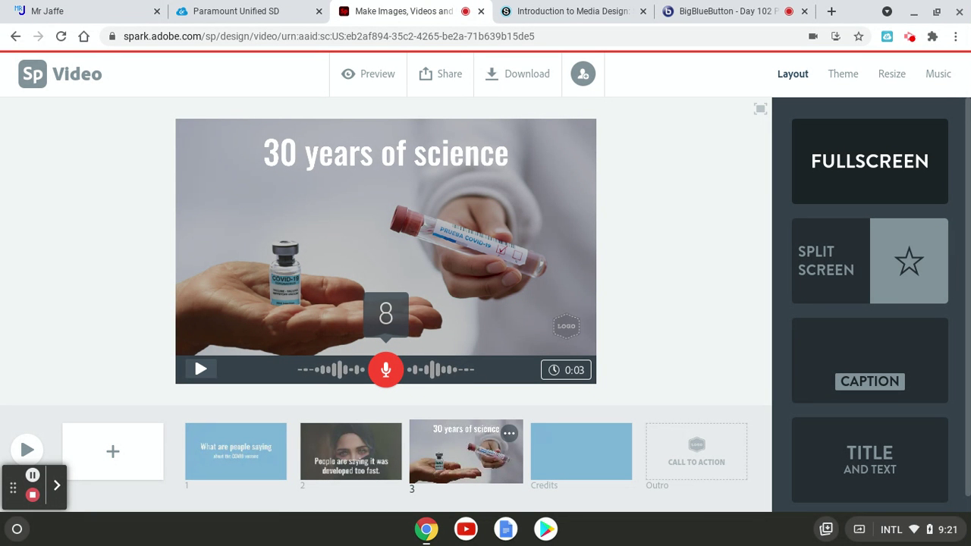
drag(385, 369, 428, 381)
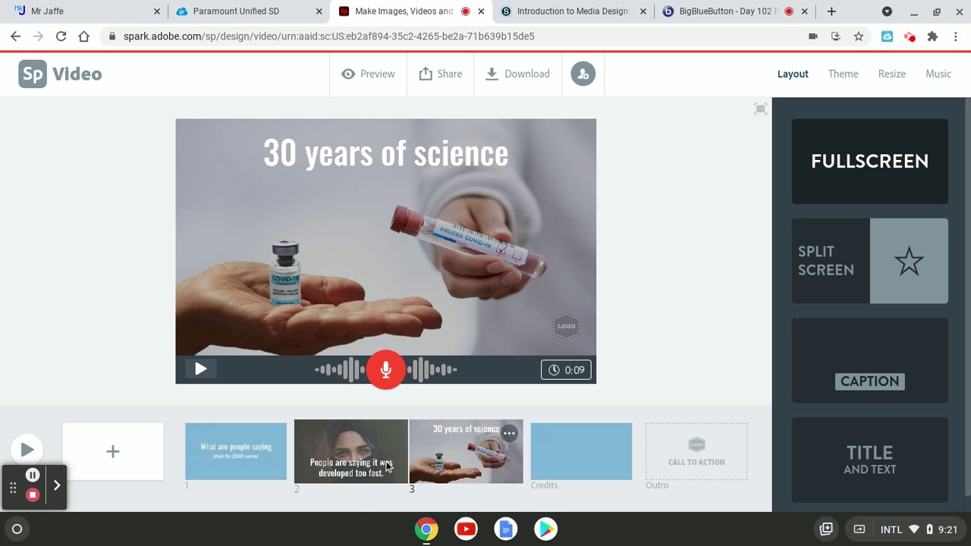
click(359, 465)
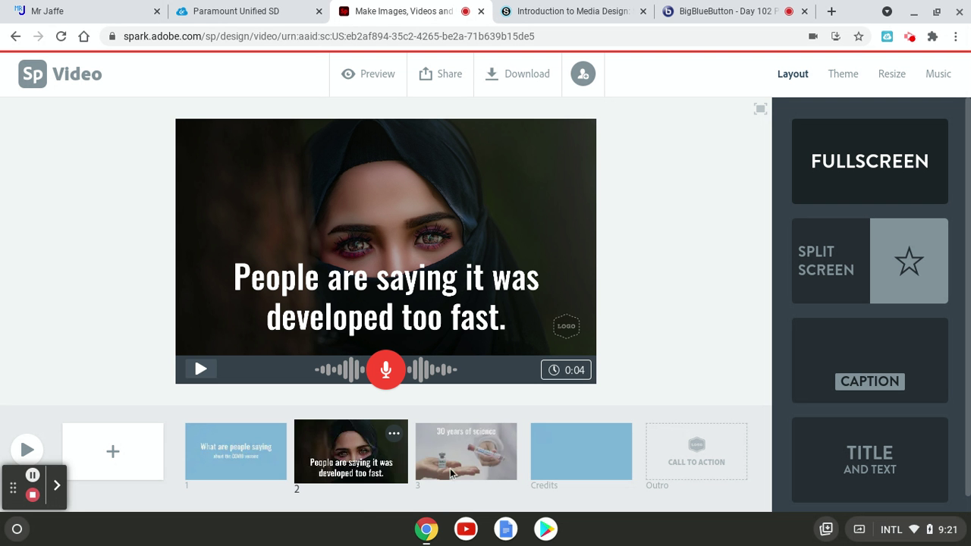
click(494, 474)
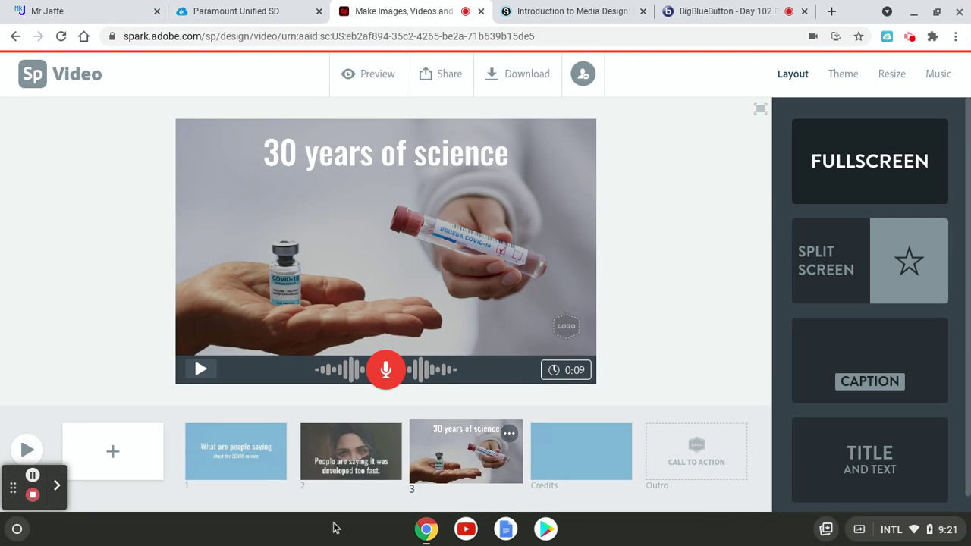
Add slide 4 with a text box reading 'People are saying the vaccine can give you COVID.'
click(237, 448)
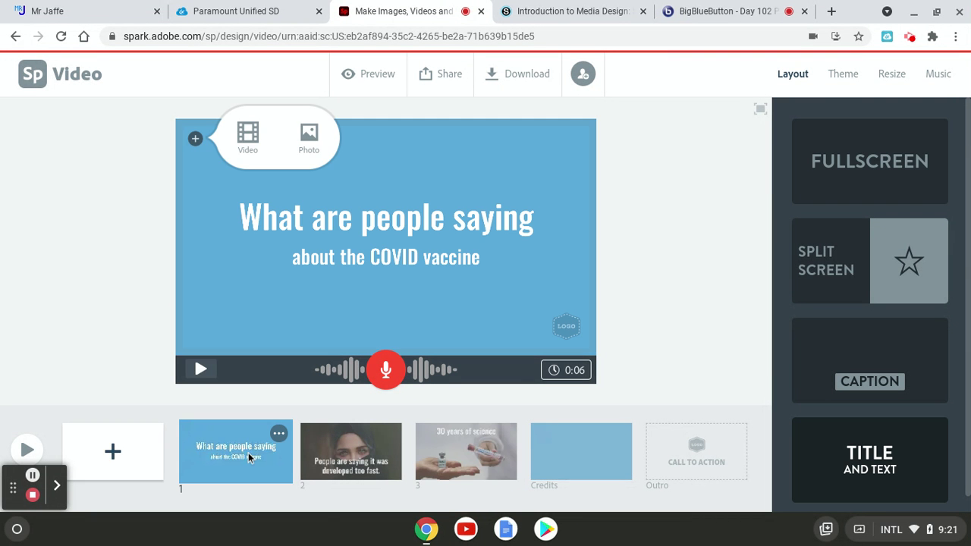
click(429, 455)
click(122, 457)
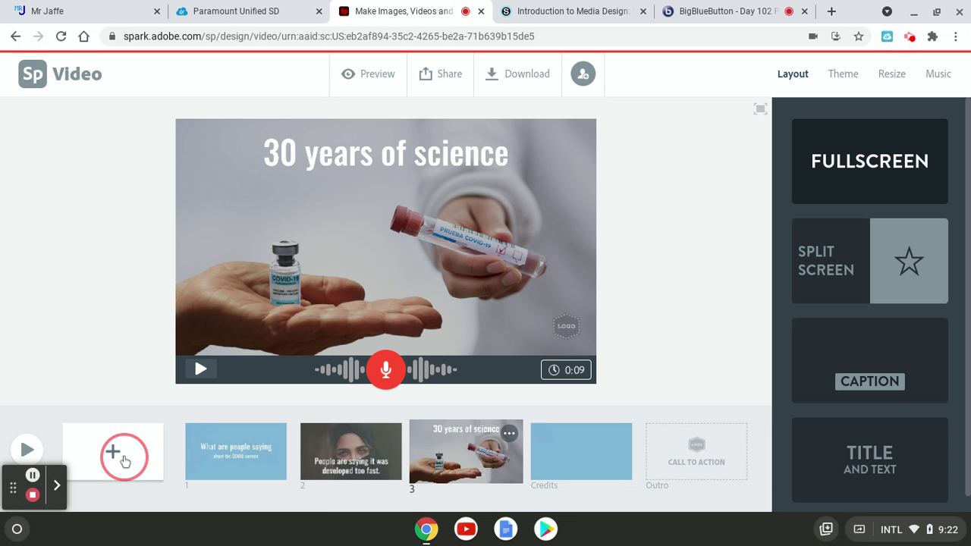
click(538, 470)
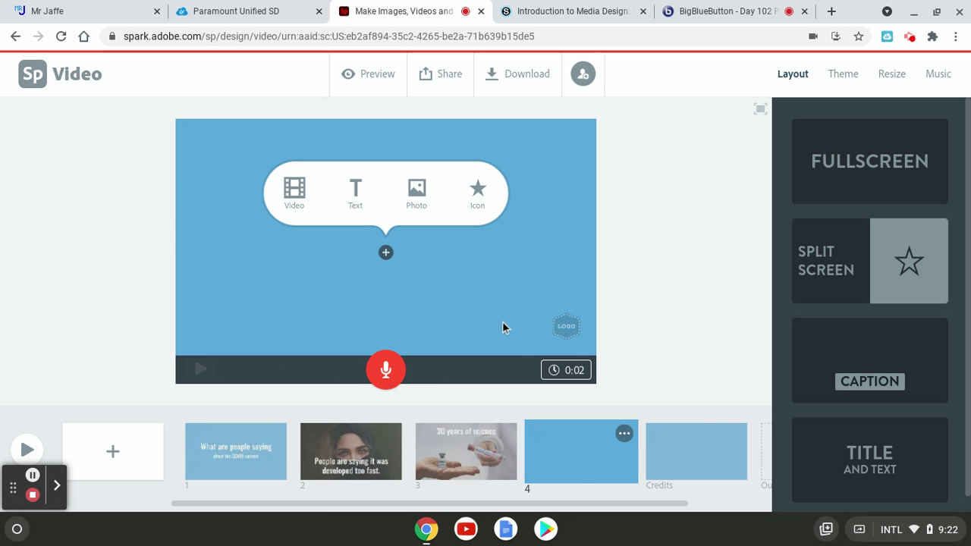
click(356, 191)
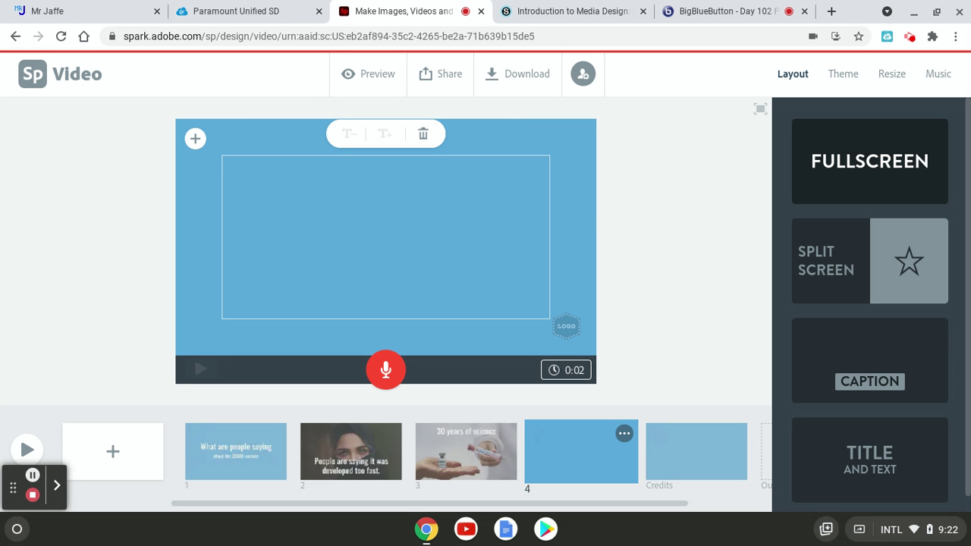
text(People )
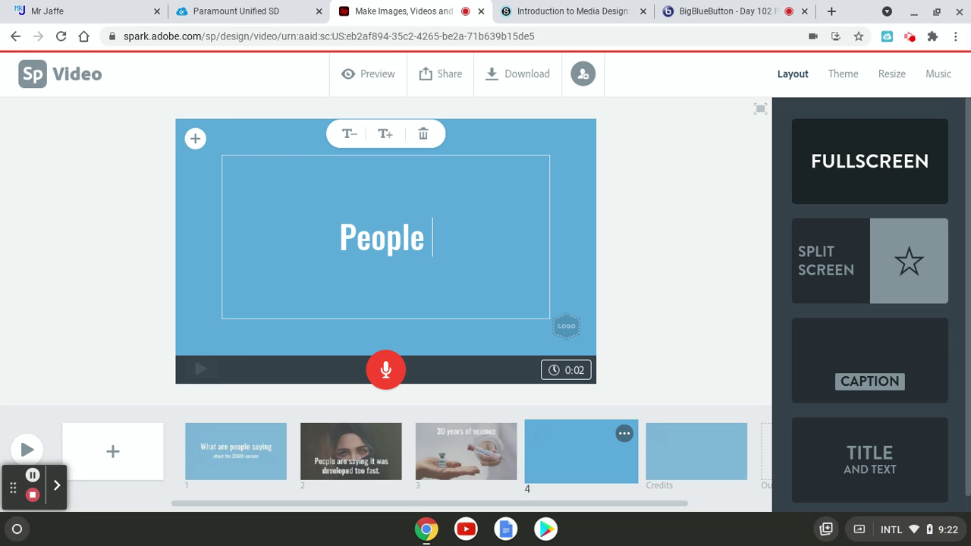
text(are saying)
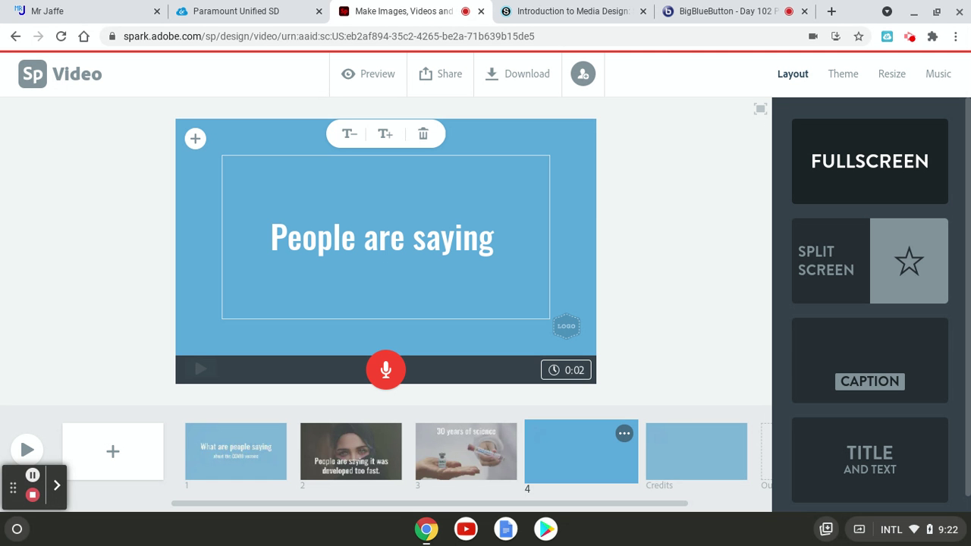
text( the )
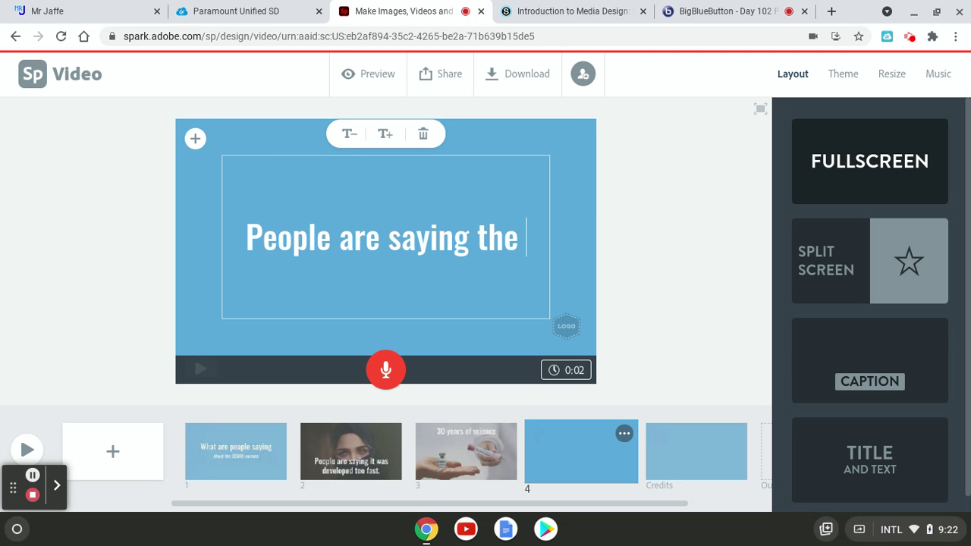
text(vaccine )
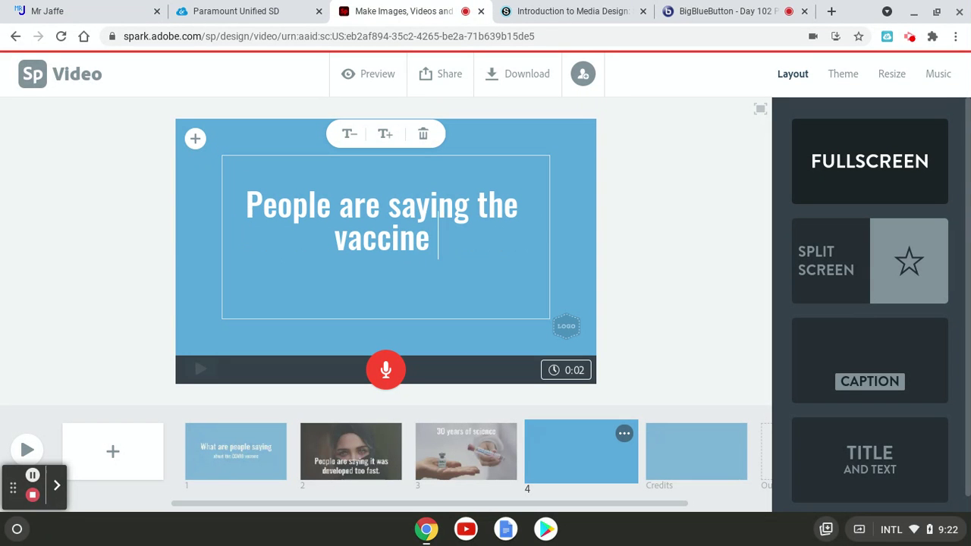
text(can g)
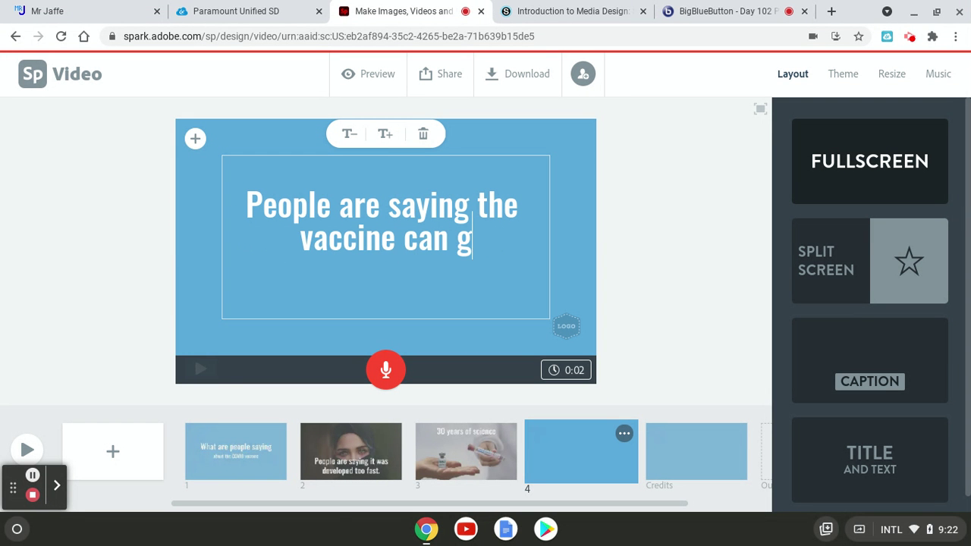
text(ive you CO)
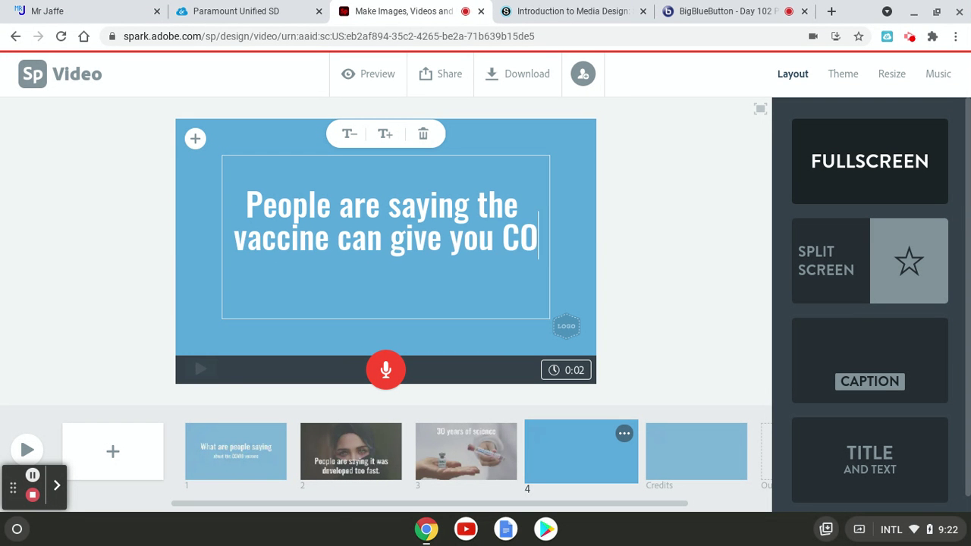
text(VID)
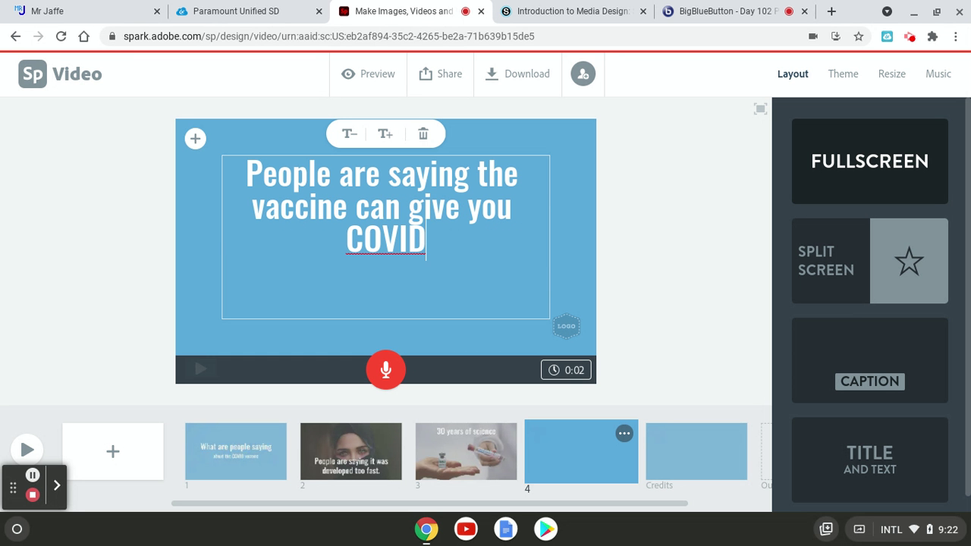
text(.)
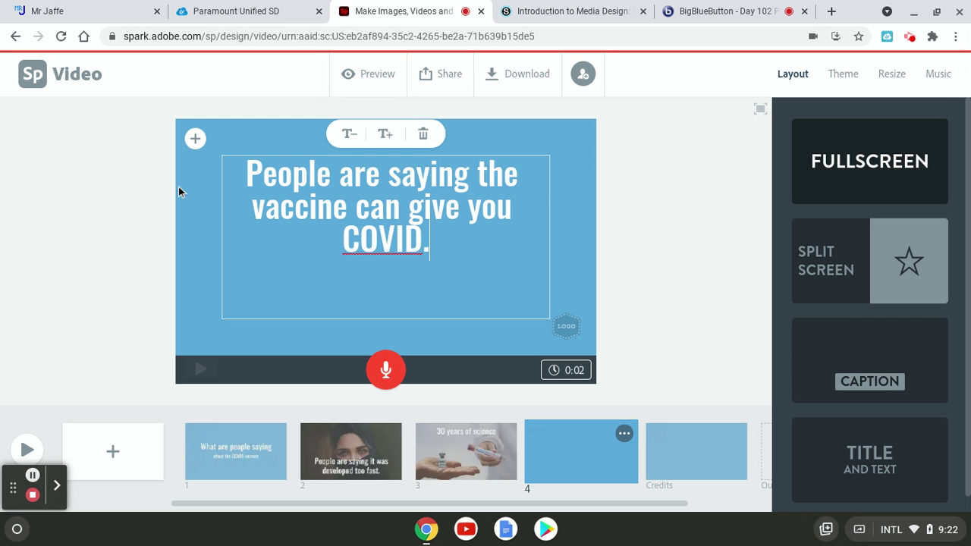
Search free photos for 'social media' and set the icon collage as slide 4's photo
click(196, 141)
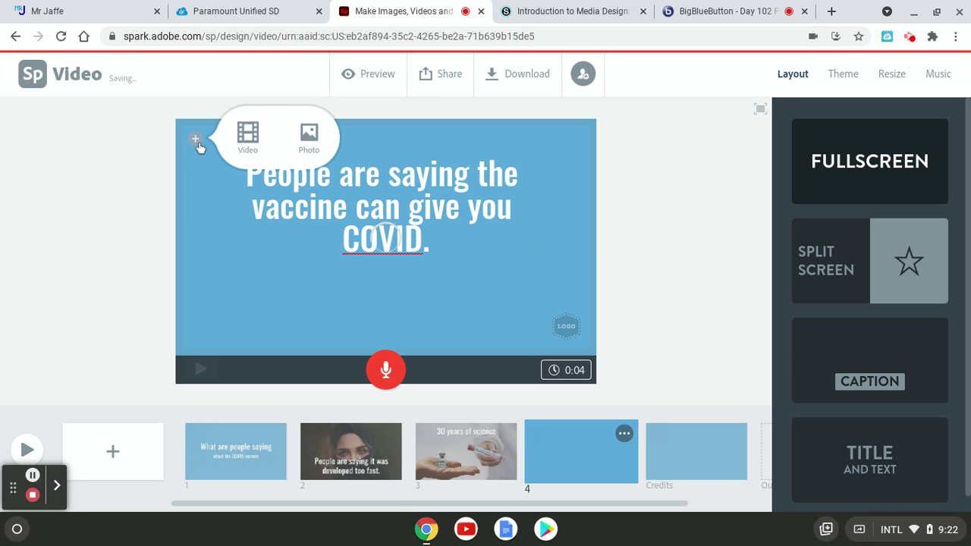
click(309, 137)
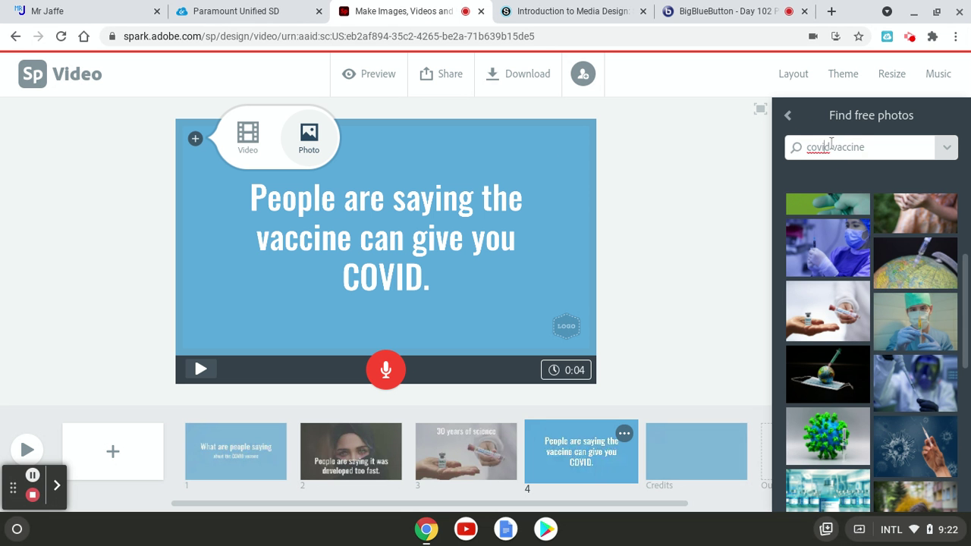
drag(870, 148, 767, 154)
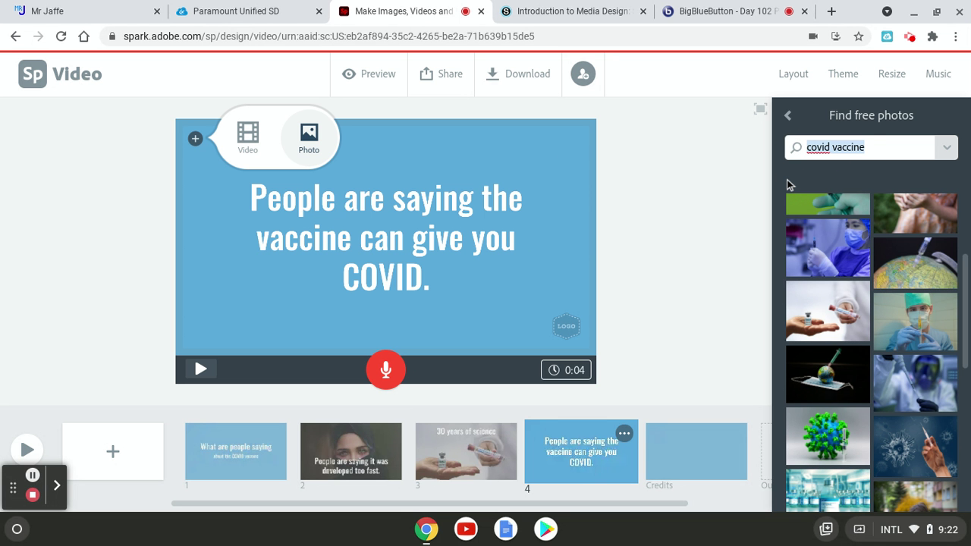
text(social me)
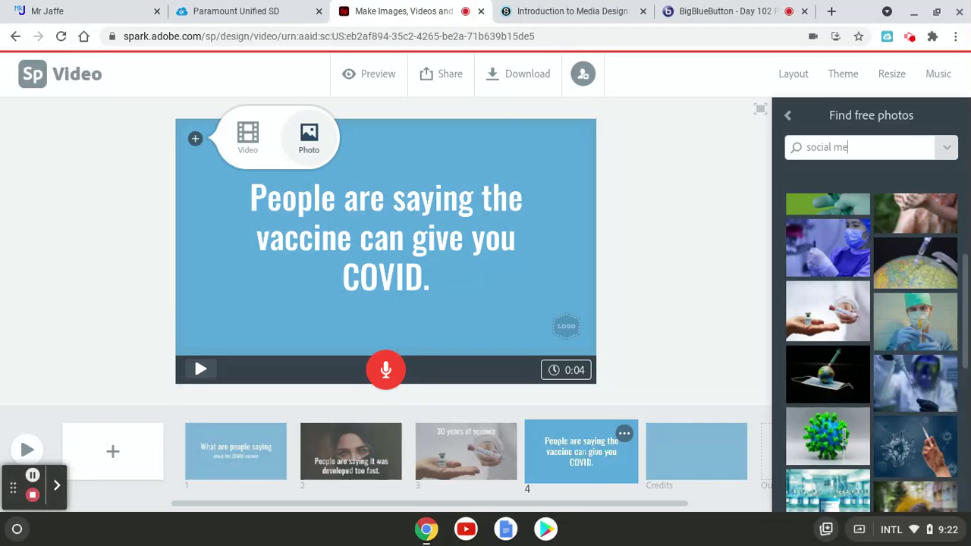
text(dia)
key(Return)
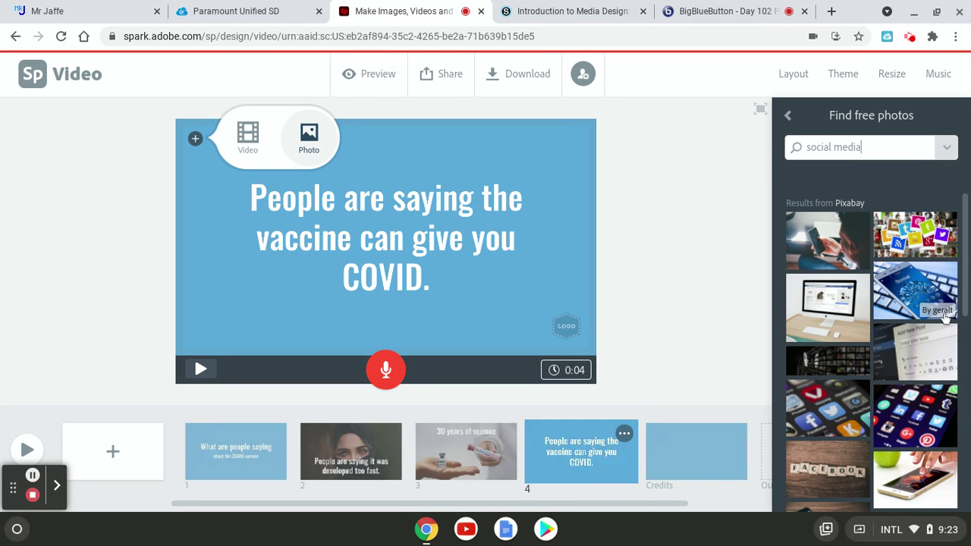
click(917, 231)
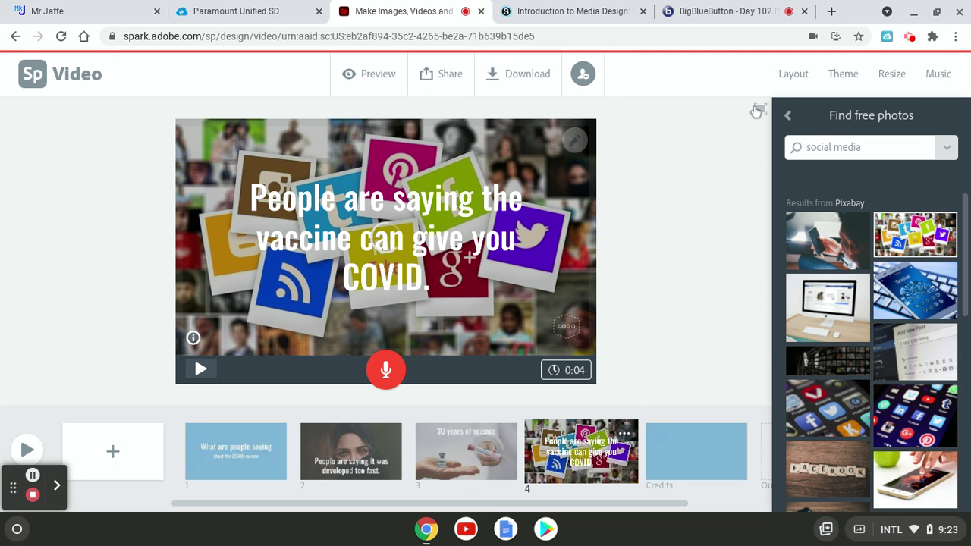
Apply the Mega theme to the video with its dark red colour
click(842, 74)
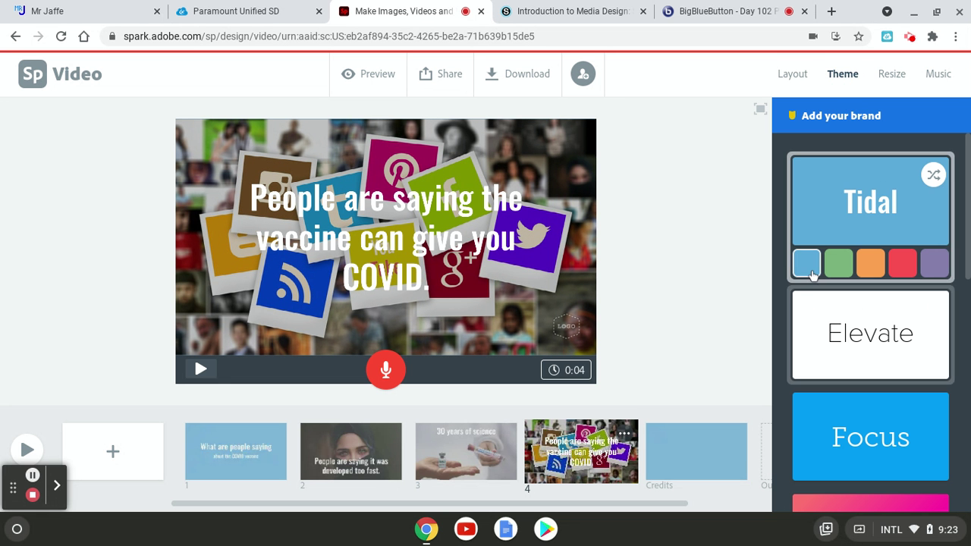
scroll(872, 368, down, 5)
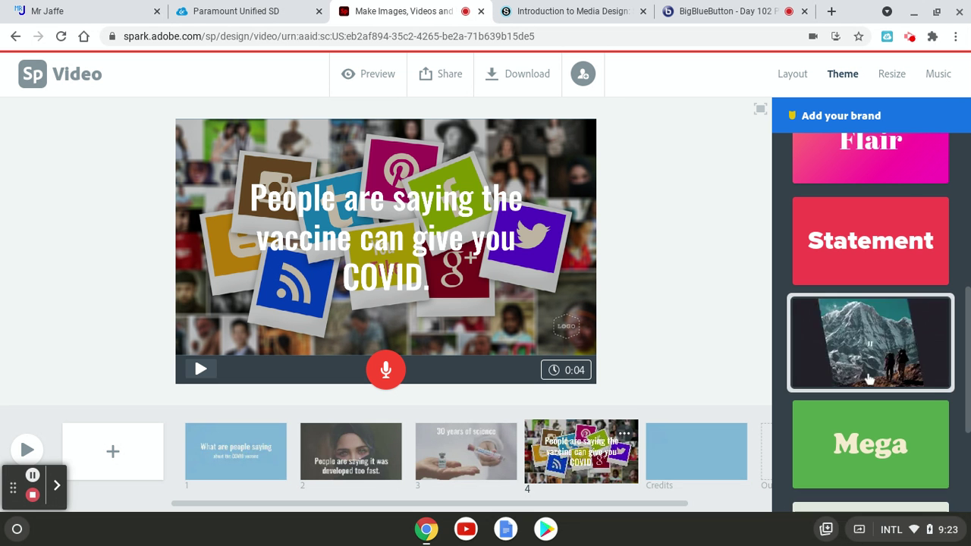
click(870, 444)
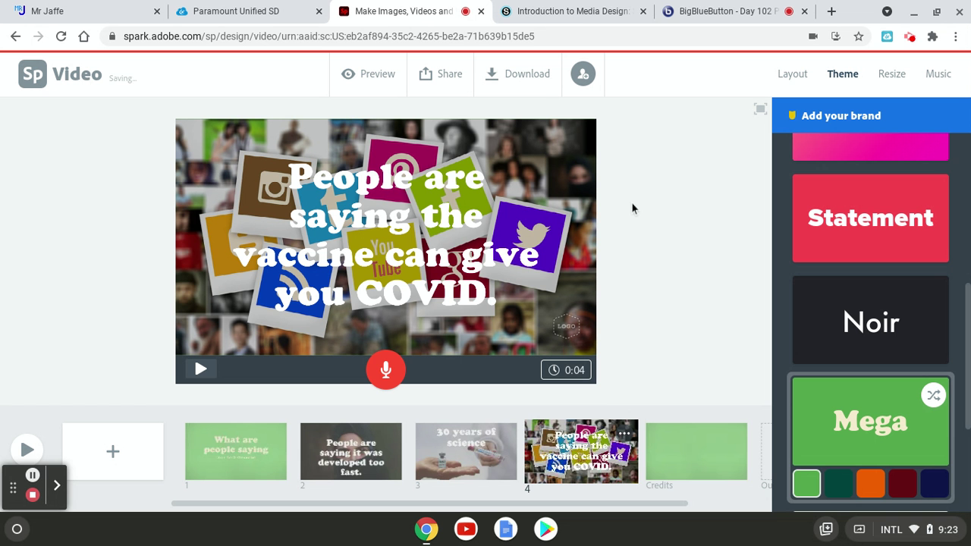
click(908, 486)
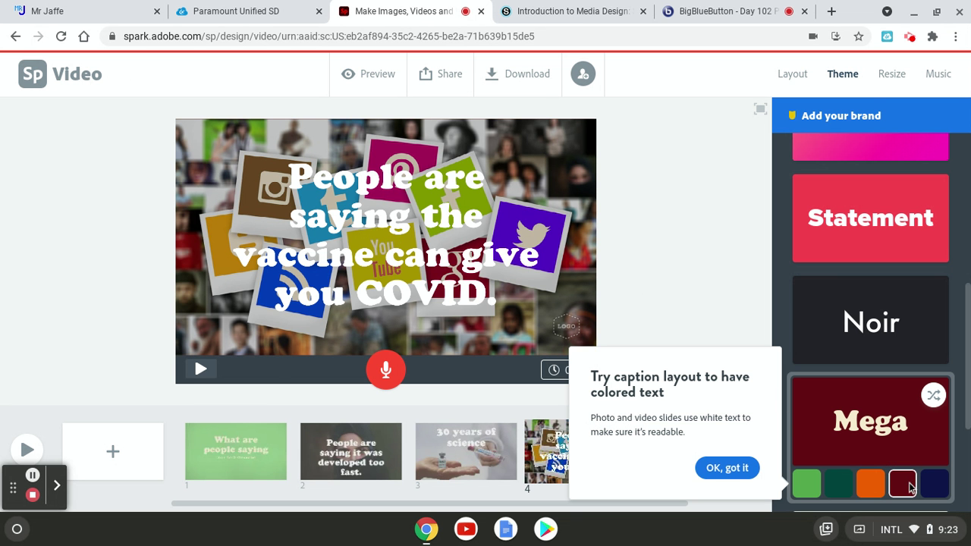
click(704, 246)
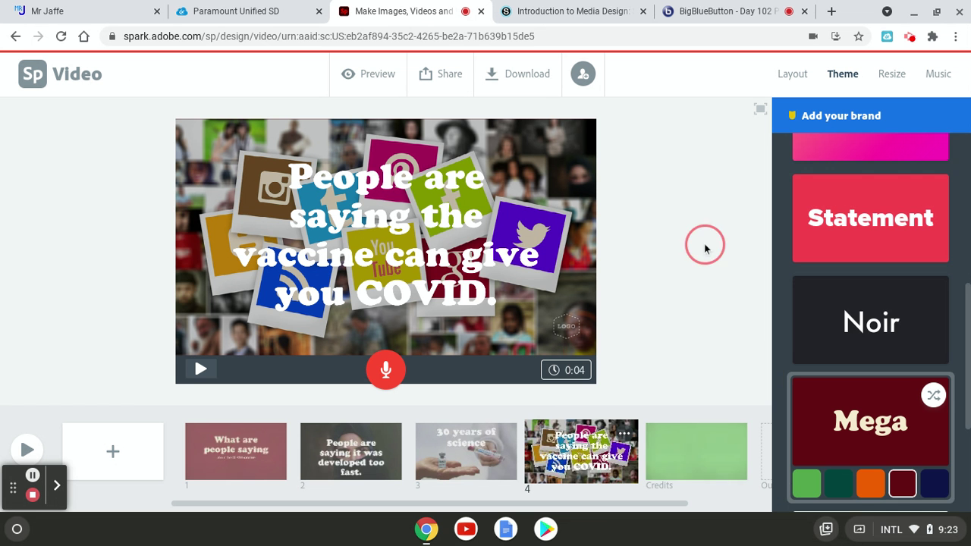
Switch to the Sage theme and pick its blue-grey colour variant
scroll(905, 324, down, 3)
click(905, 324)
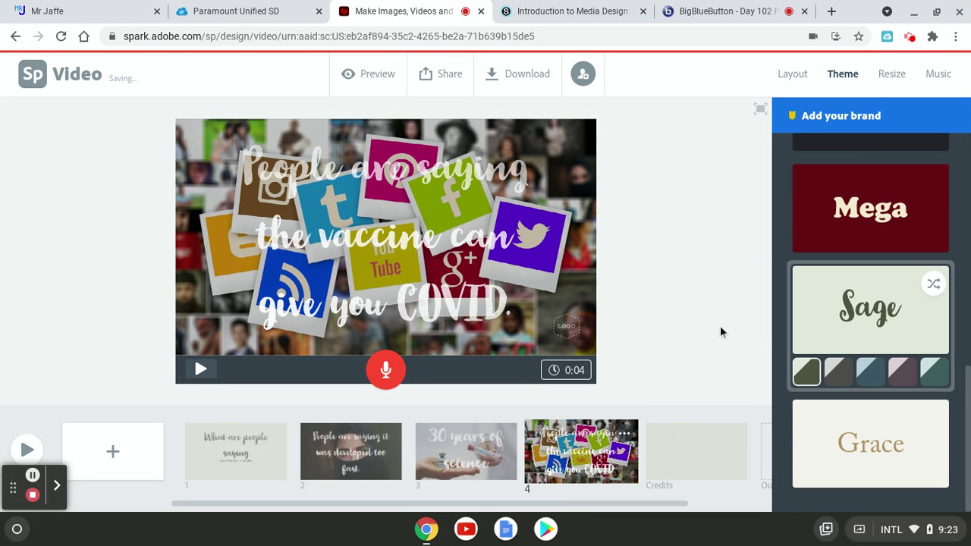
scroll(889, 339, up, 2)
scroll(883, 342, up, 2)
scroll(882, 342, down, 4)
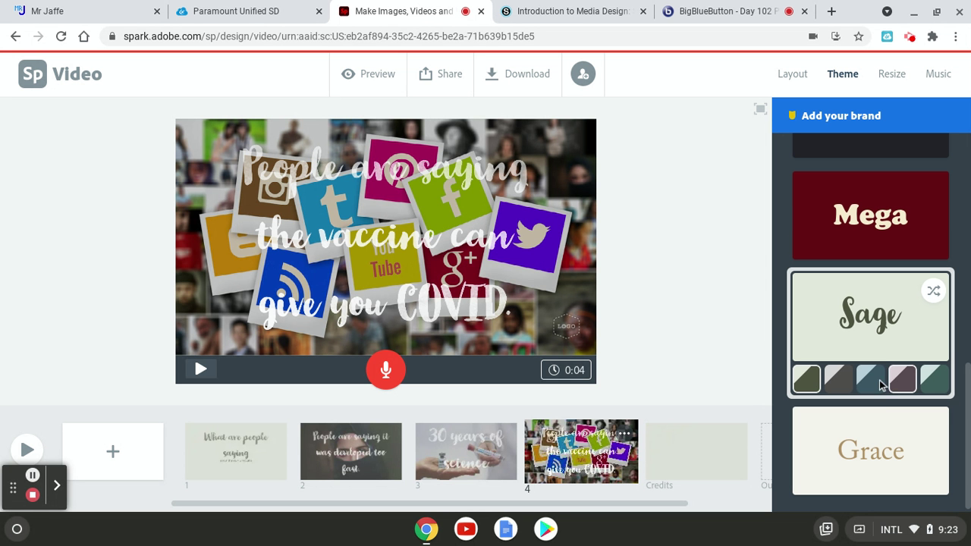
click(873, 379)
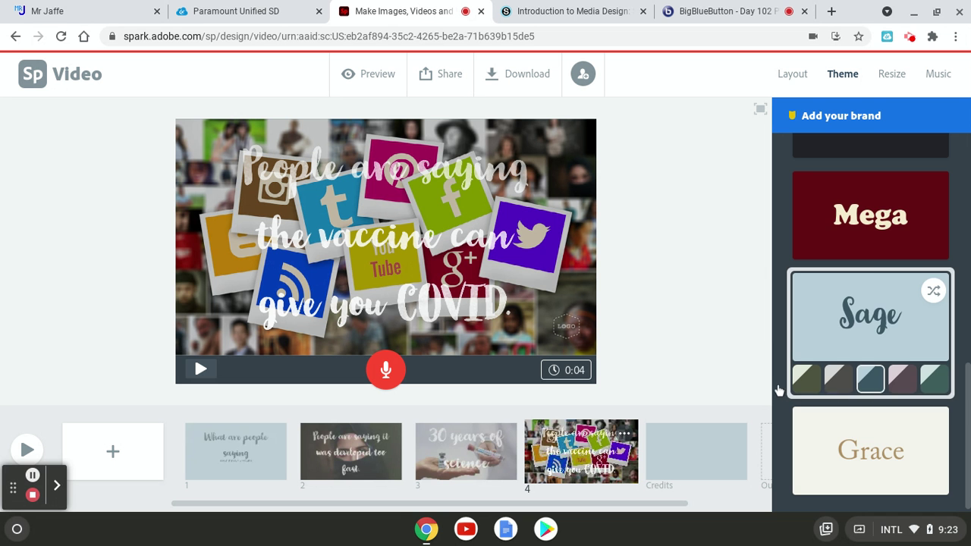
scroll(884, 277, up, 3)
Apply the Elevate theme, giving the slide text thin plain white lettering
scroll(888, 295, up, 5)
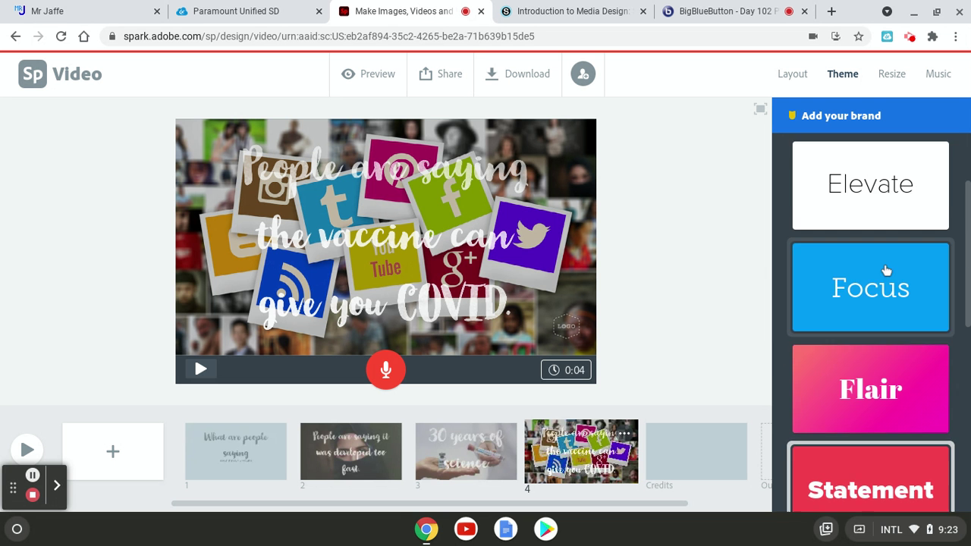
mouse_move(866, 326)
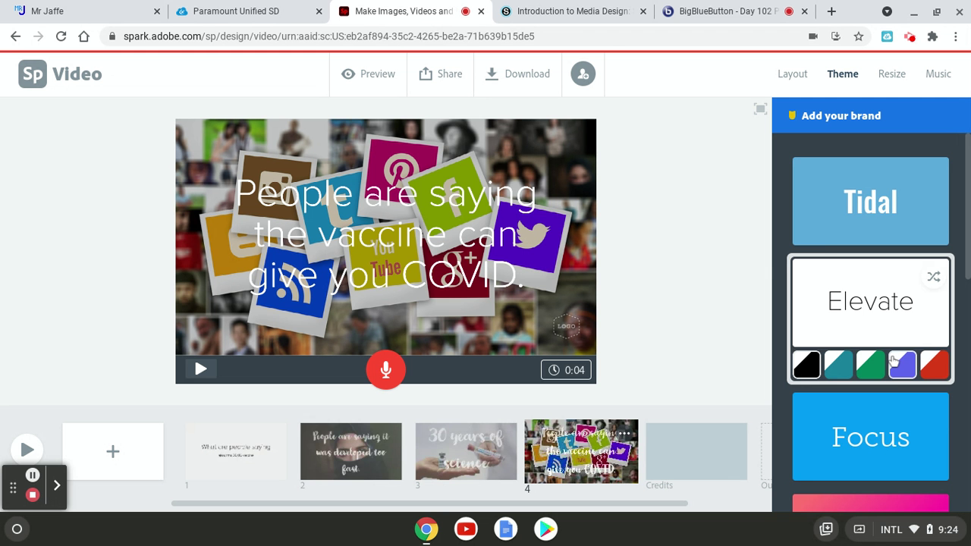
scroll(902, 433, down, 5)
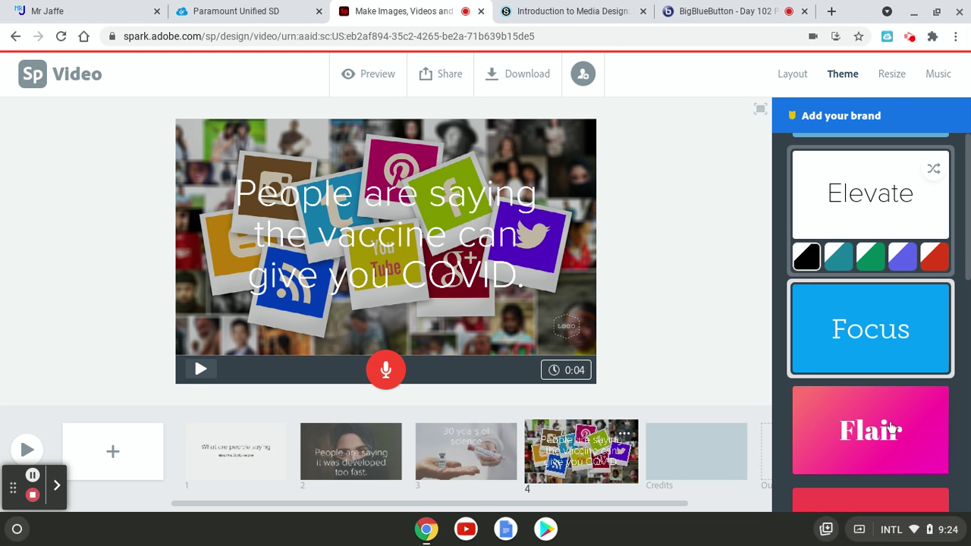
click(878, 428)
scroll(806, 349, up, 2)
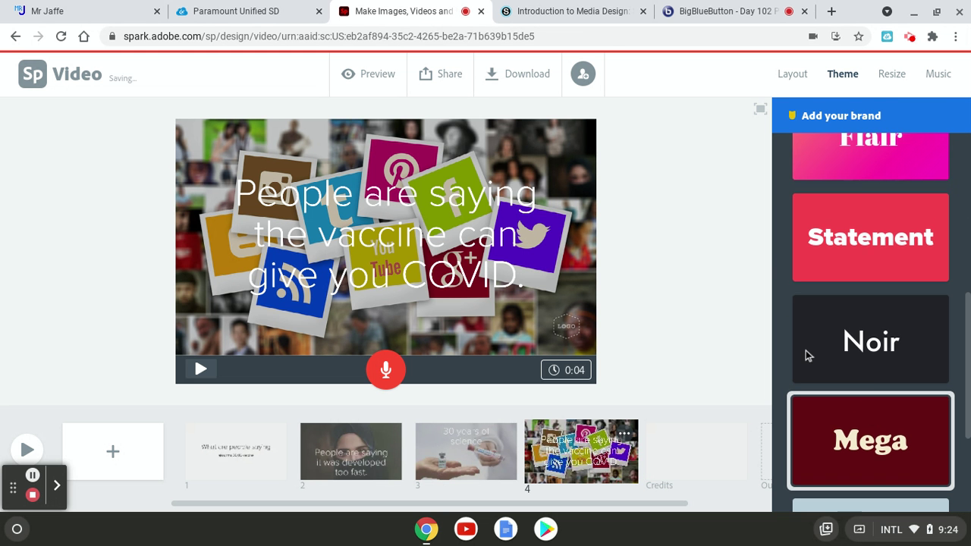
click(472, 199)
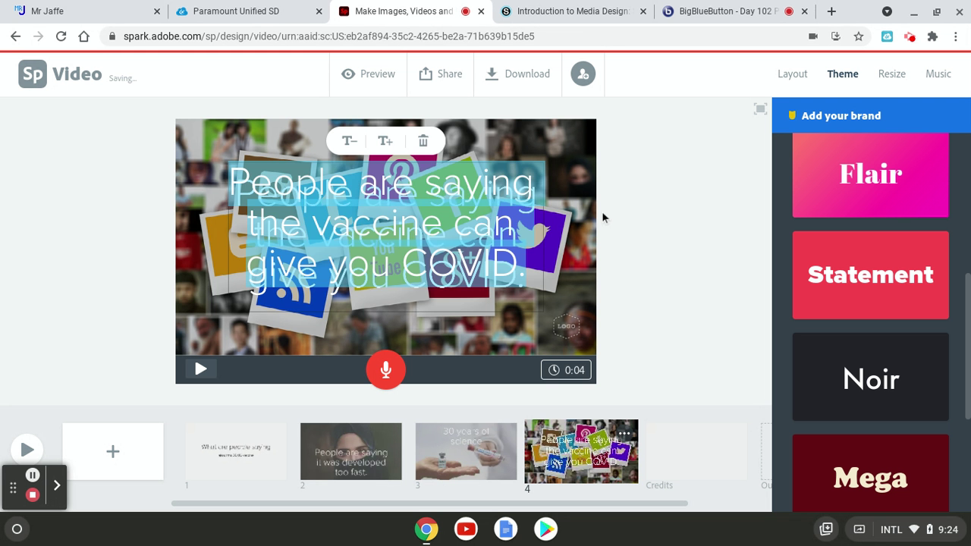
click(683, 214)
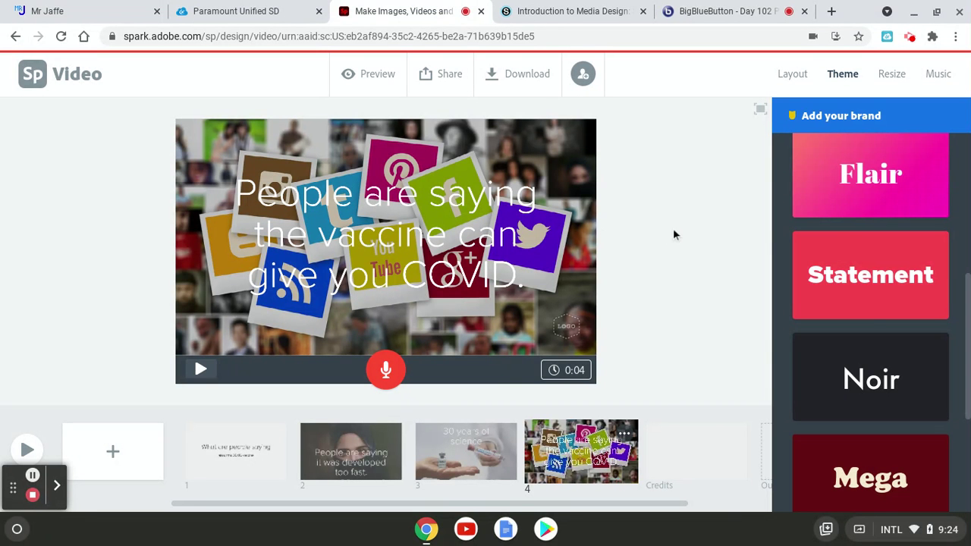
Zoom slide 4's social media collage out nine steps so the whole photo fits
click(189, 279)
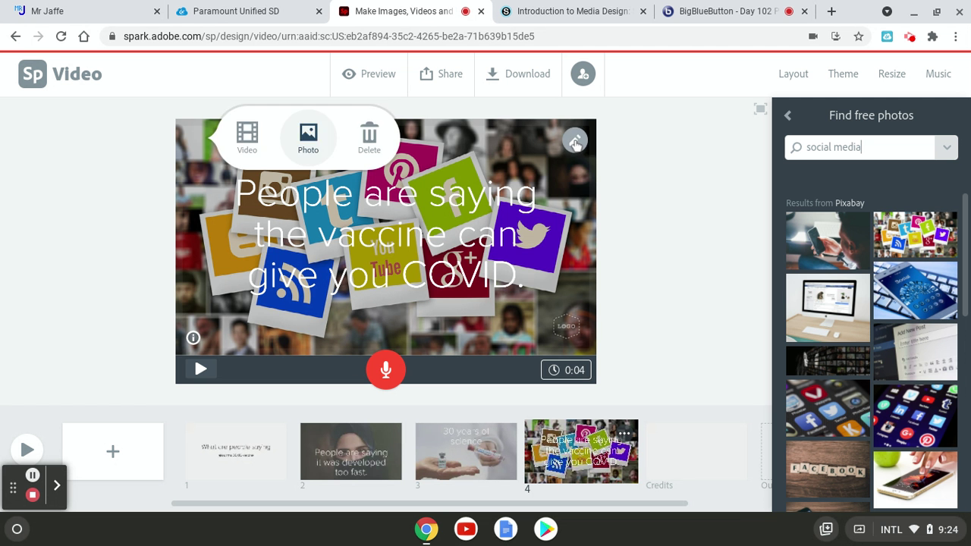
click(575, 142)
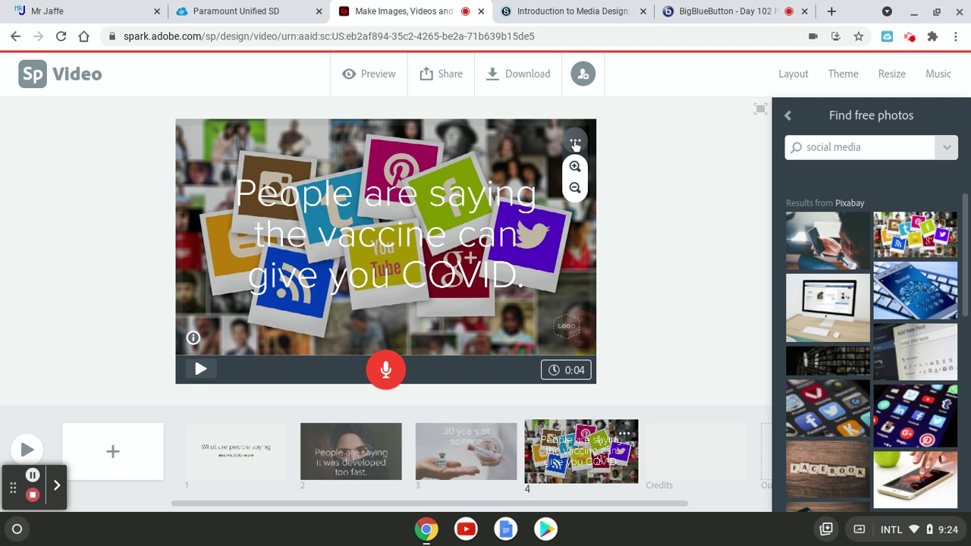
click(576, 189)
click(576, 188)
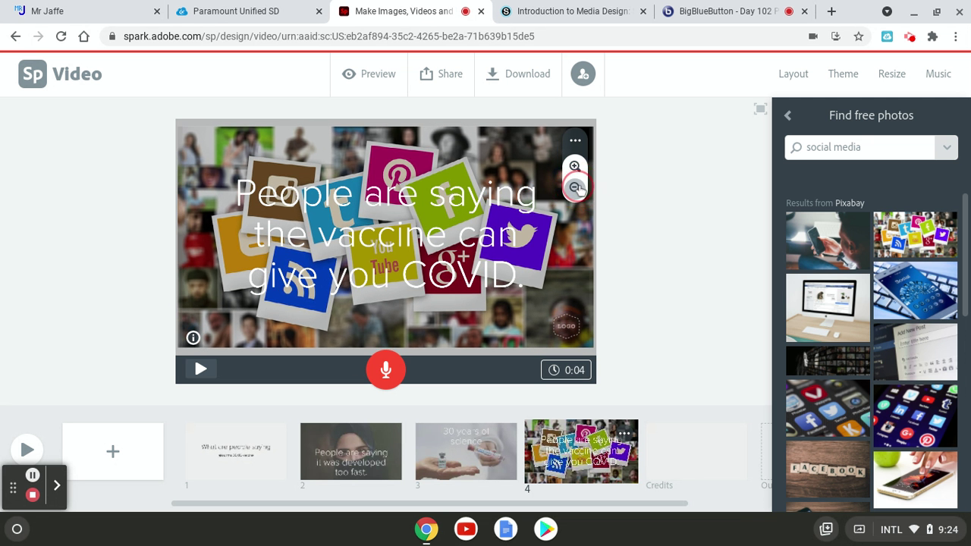
click(576, 188)
click(576, 188)
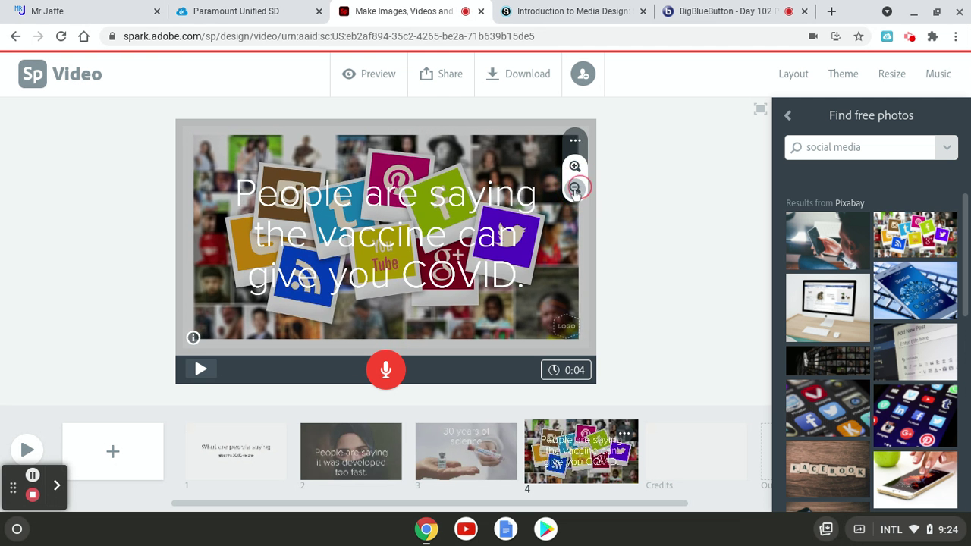
click(576, 188)
click(576, 188)
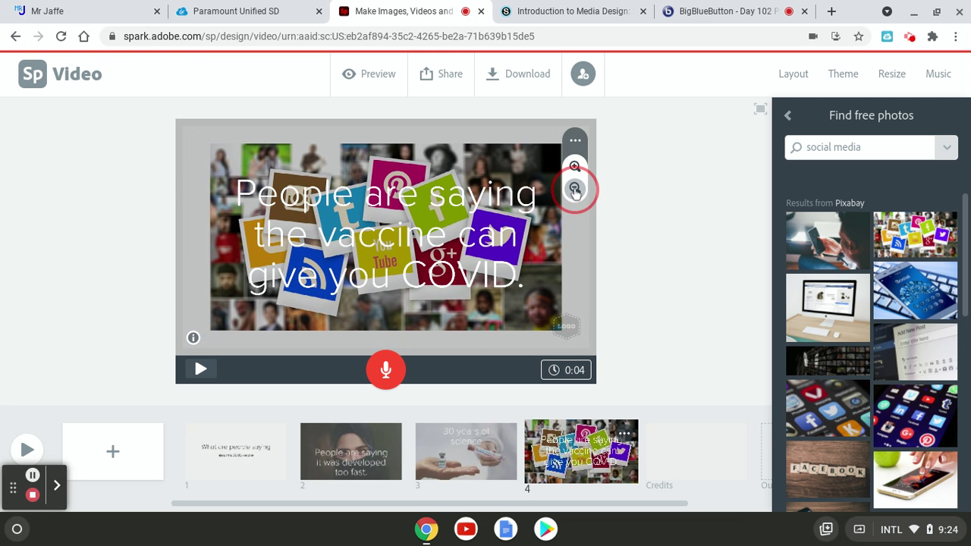
click(576, 189)
click(575, 188)
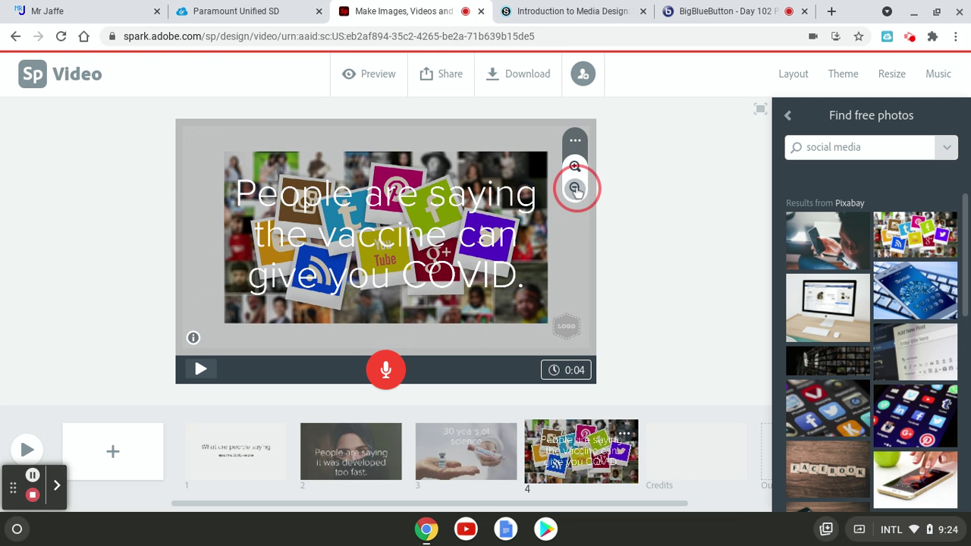
click(575, 188)
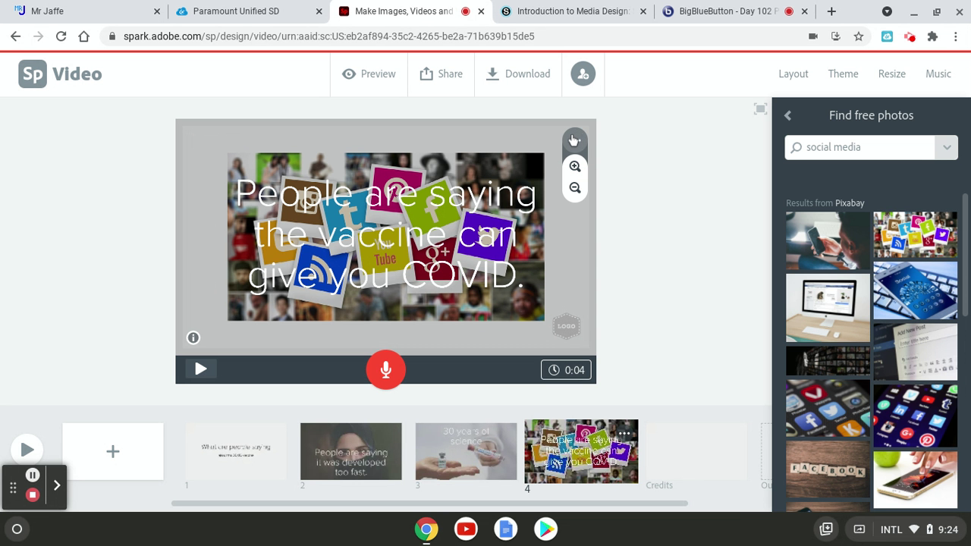
click(576, 138)
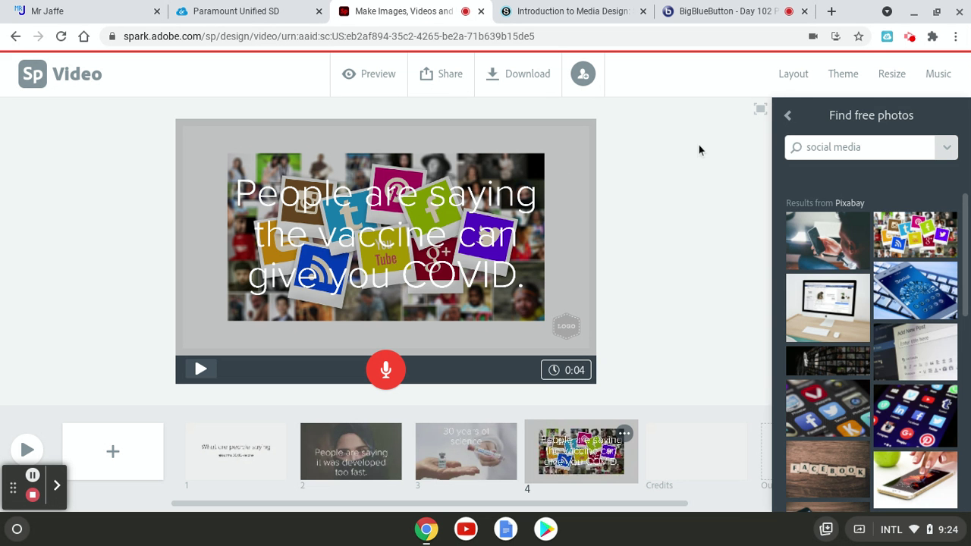
Select the full 'People are saying the vaccine can give you COVID.' text on slide 4
click(265, 197)
click(233, 181)
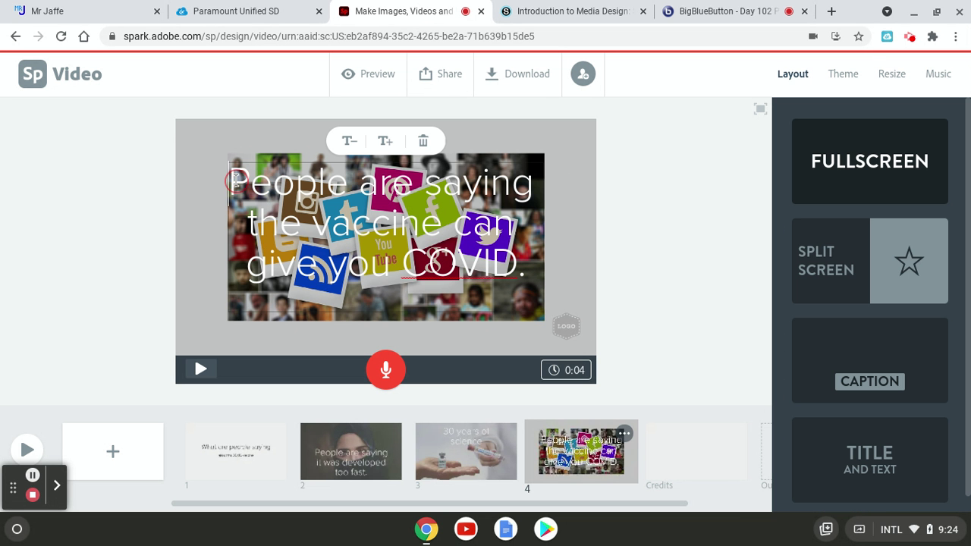
drag(233, 181, 564, 271)
key(ctrl+c)
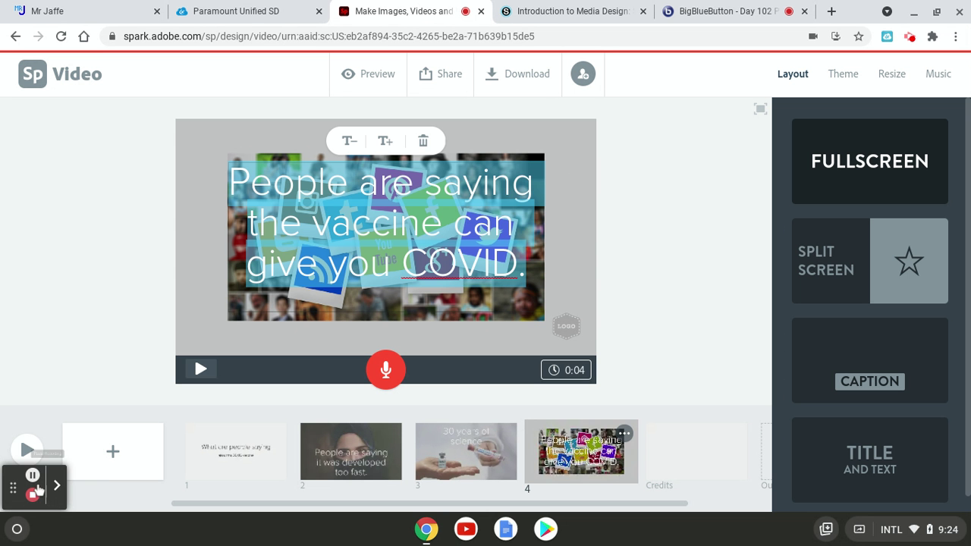
key(Escape)
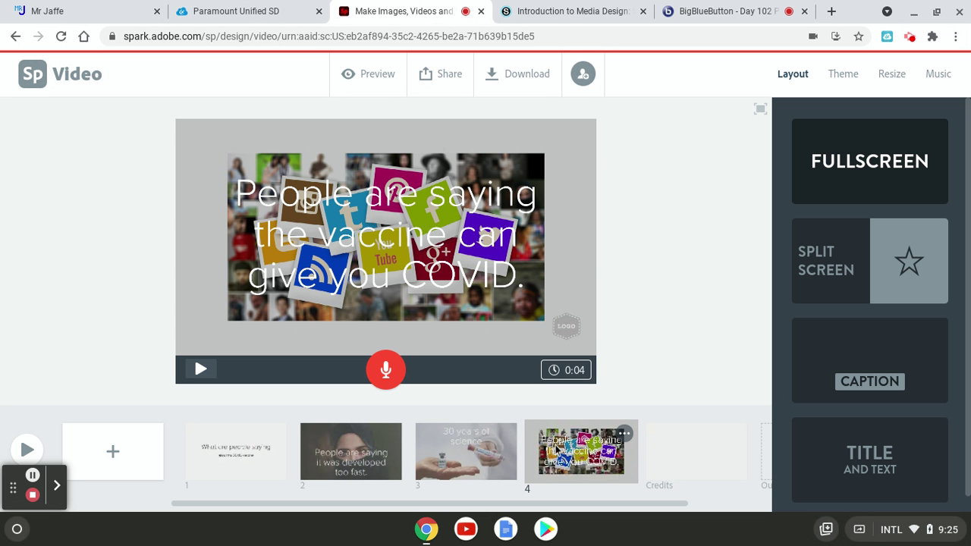
Delete slide 4 and confirm the deletion
click(624, 434)
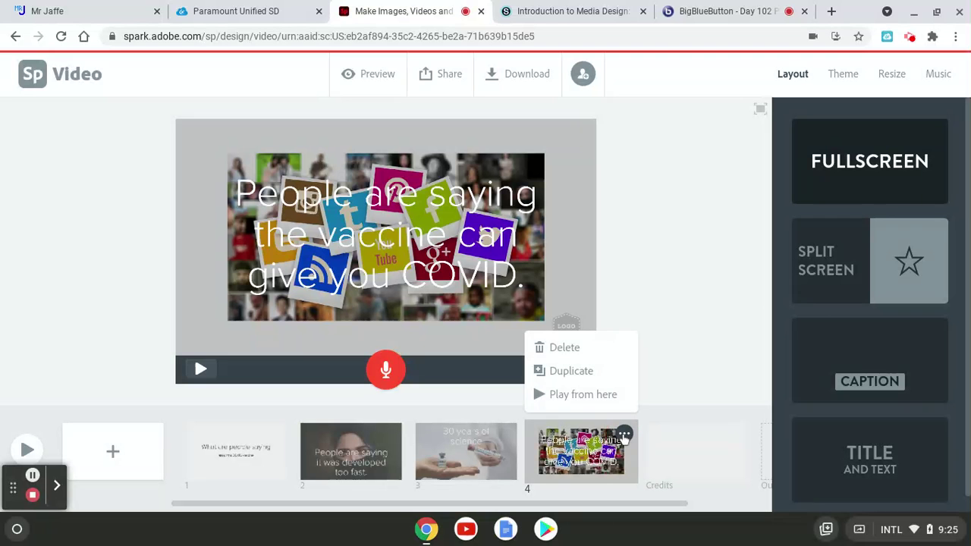
click(562, 347)
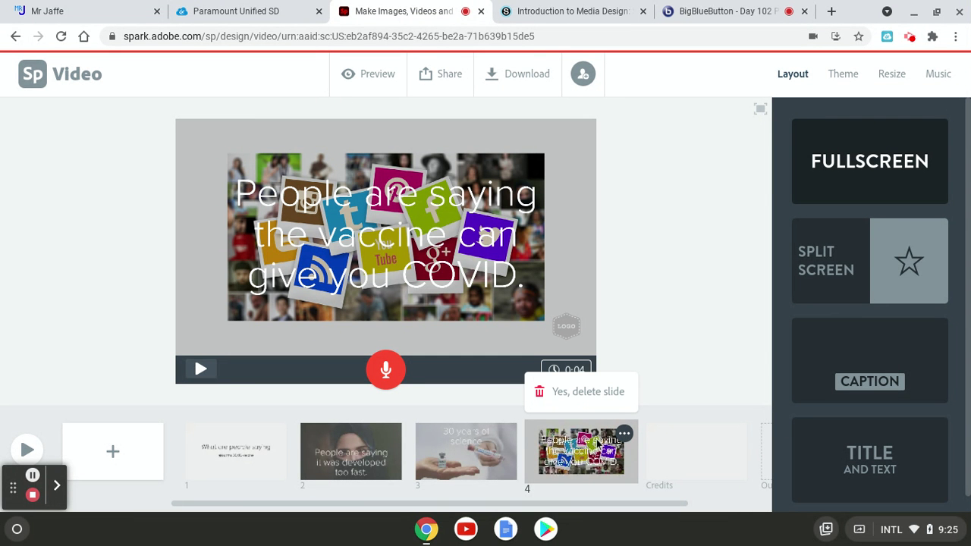
click(570, 401)
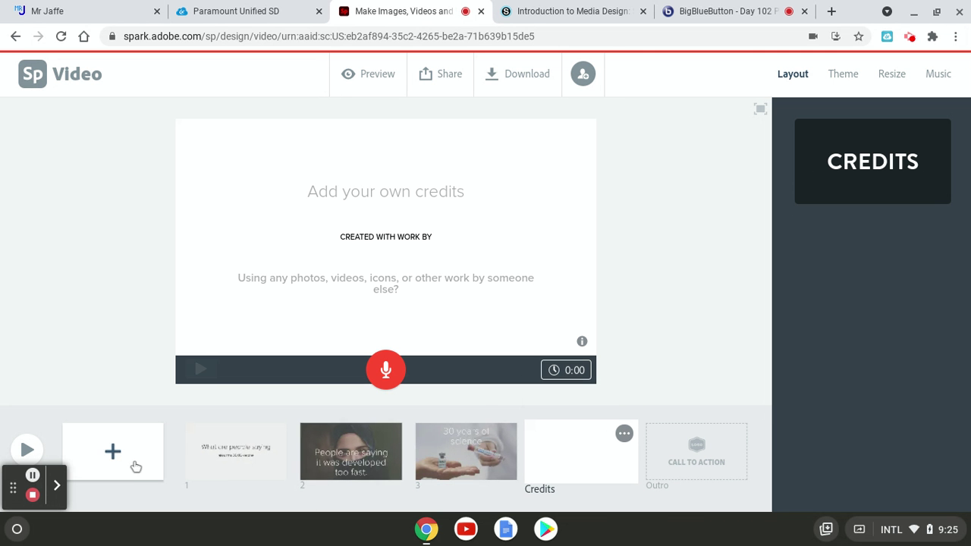
Insert a new slide 4 and paste 'People are saying the vaccine can give you COVID.' as its text
click(125, 461)
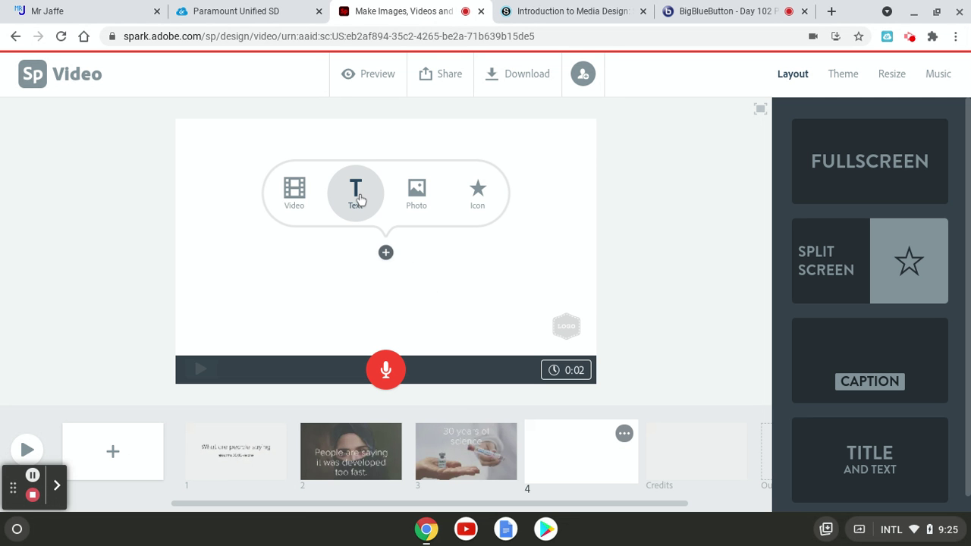
click(359, 200)
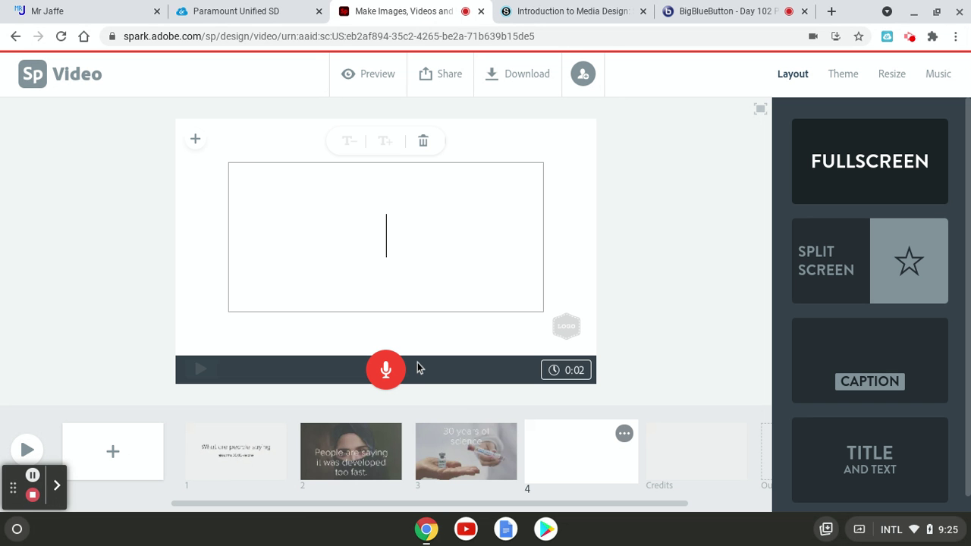
key(ctrl+v)
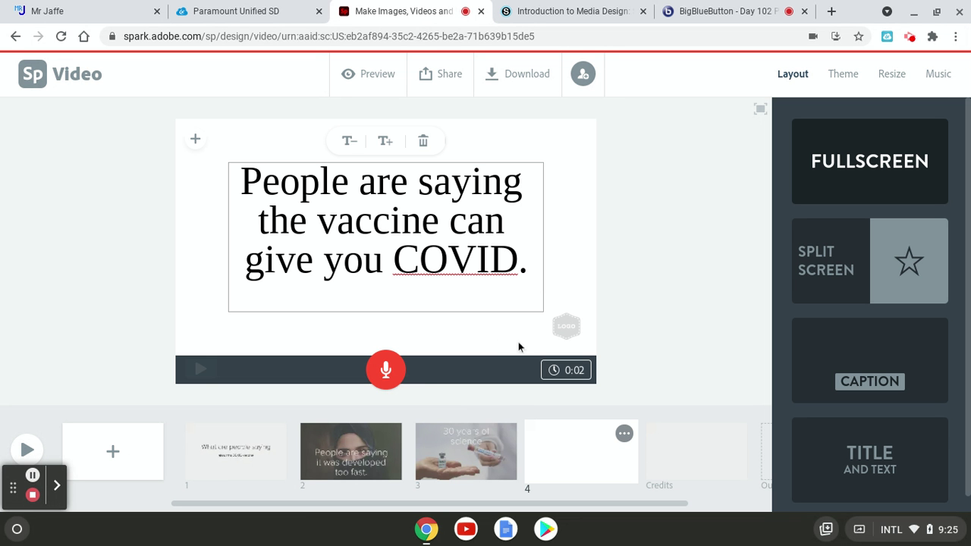
click(651, 305)
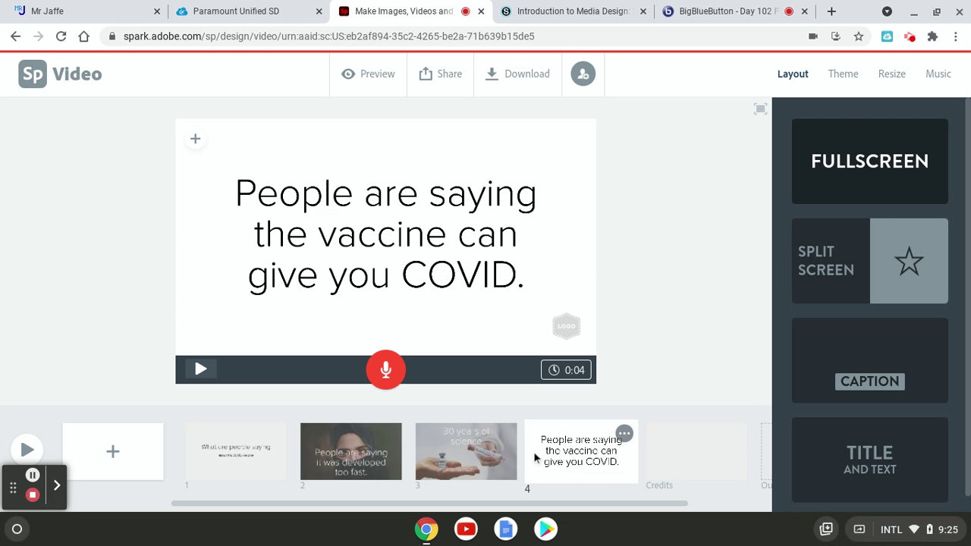
Insert a blank slide 5 after the slide 4 vaccine claim
click(134, 451)
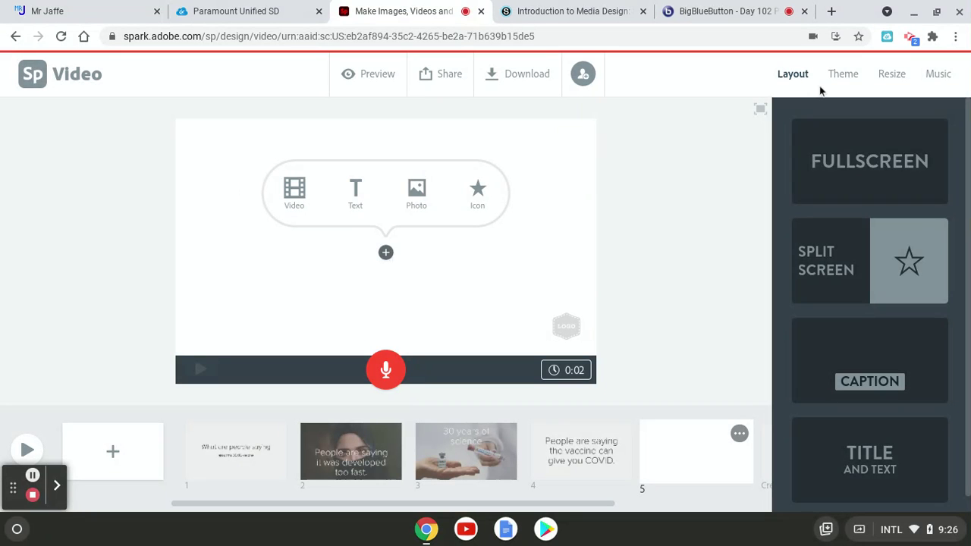
Search the photos for 'dna' and place the golden DNA helix image fullscreen on slide 5
click(426, 198)
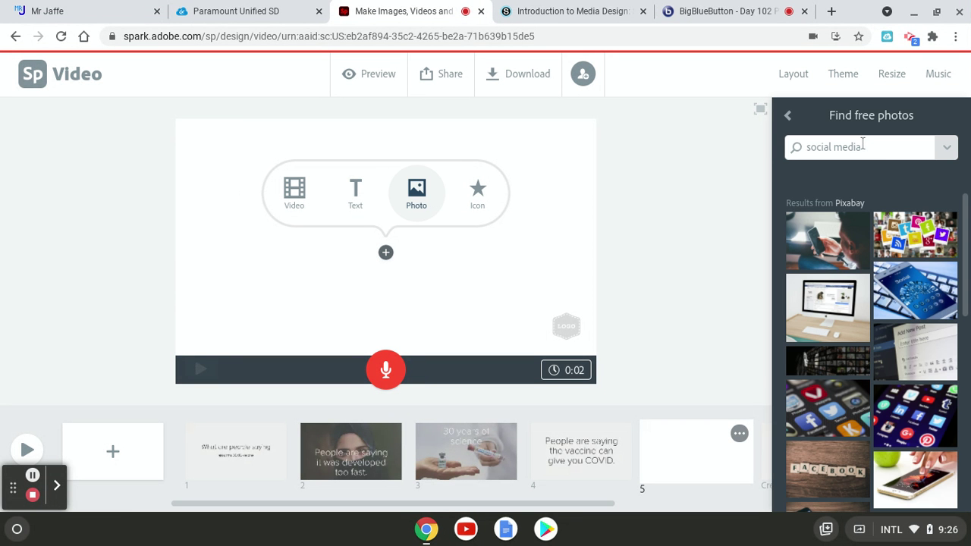
drag(863, 144, 795, 147)
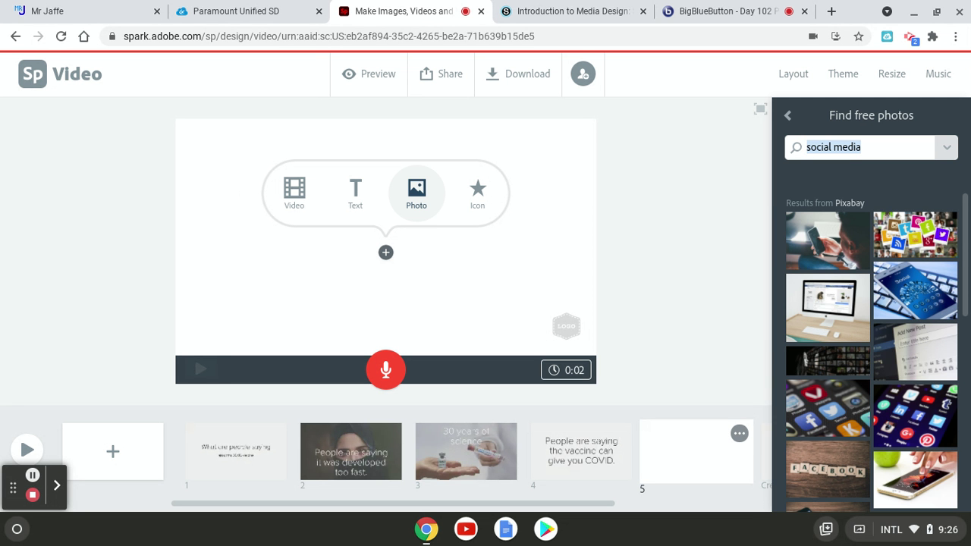
text(dna)
key(Return)
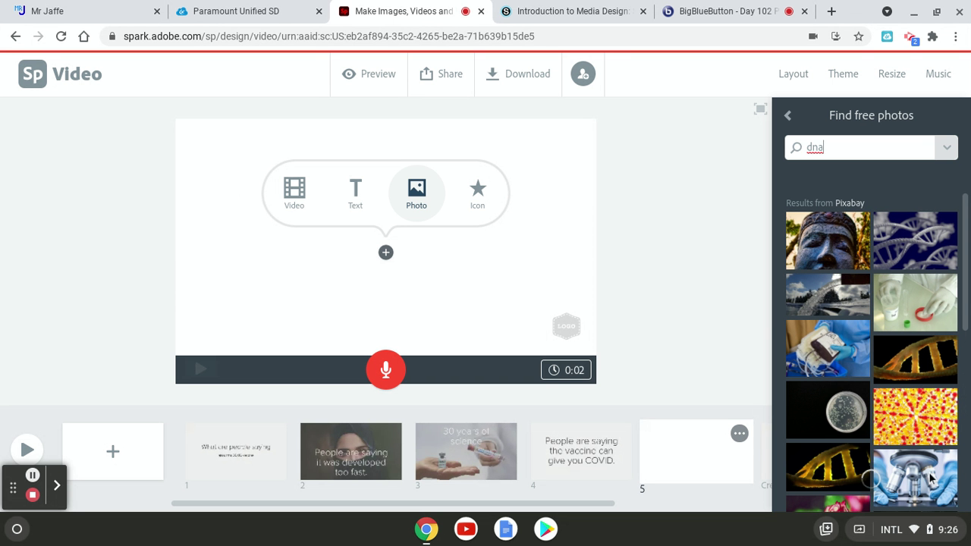
click(845, 463)
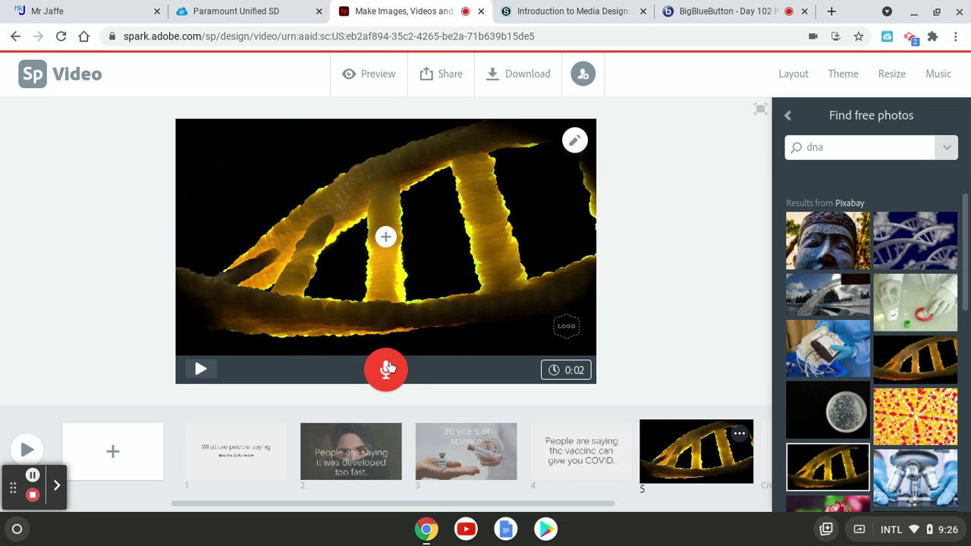
Record an 11-second voice narration over the golden DNA helix photo slide
drag(388, 366, 387, 367)
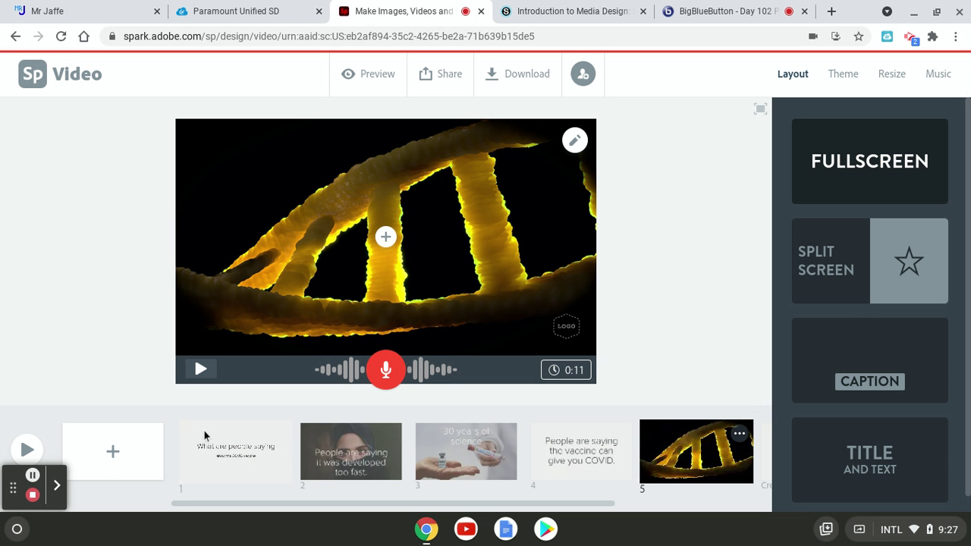
Add blank slide 6 after the DNA slide and record a roughly five-second voice-over for it
click(131, 449)
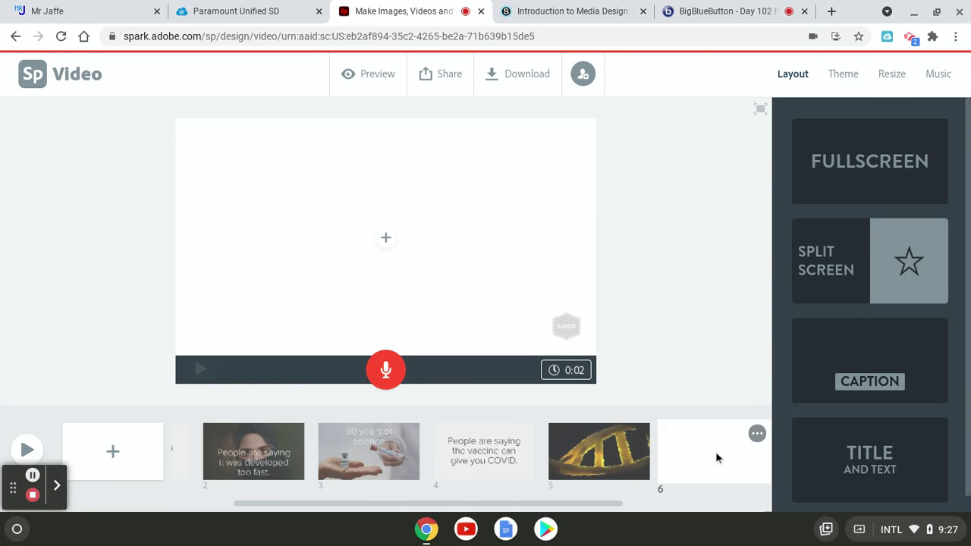
mouse_move(561, 358)
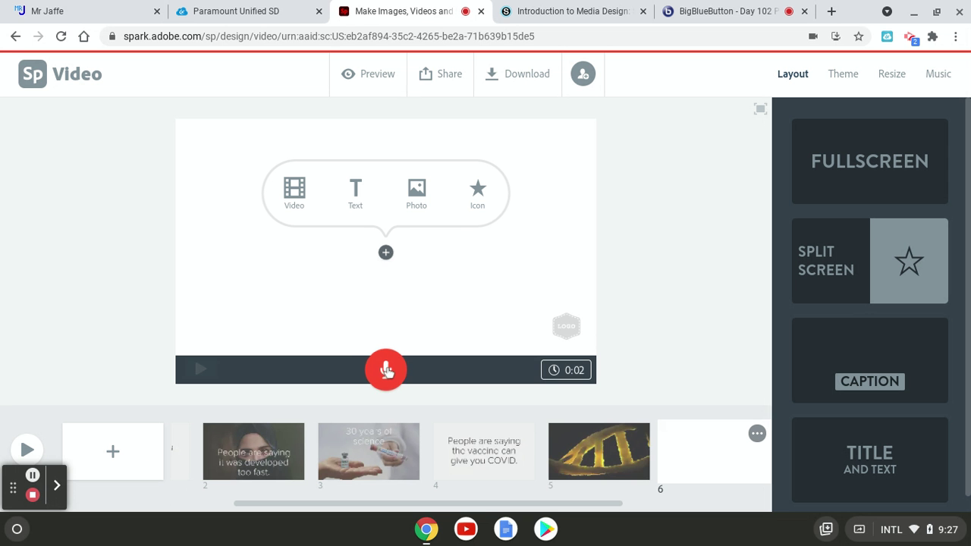
drag(387, 371, 422, 389)
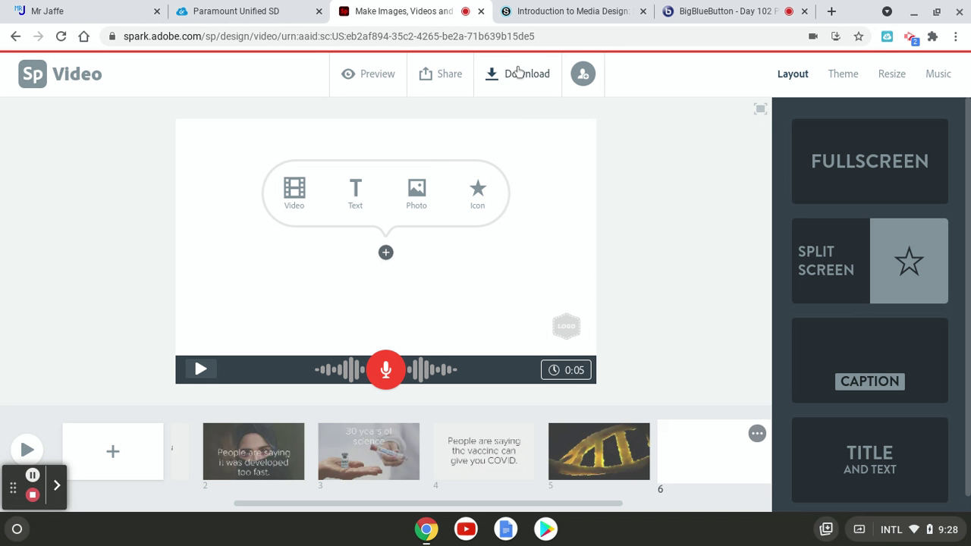
Go to the Materials page of the Introduction to Media Design Period 4 course in Schoology
click(519, 17)
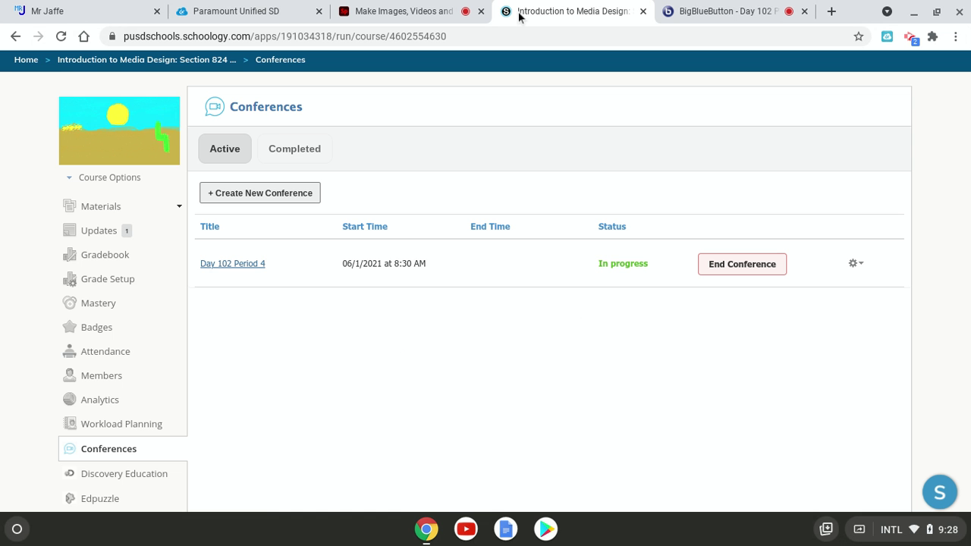
click(115, 209)
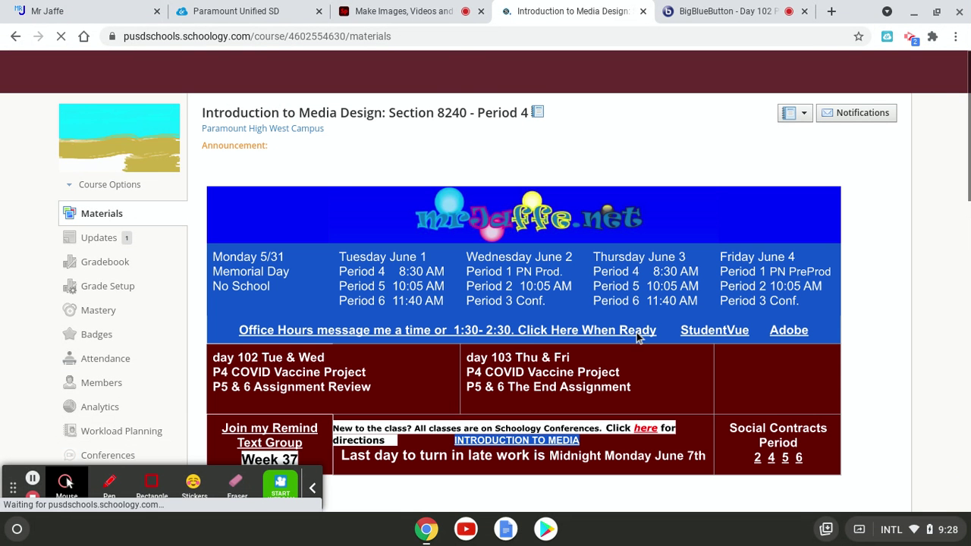
Back in Adobe Spark, start downloading the finished COVID vaccine video
click(462, 14)
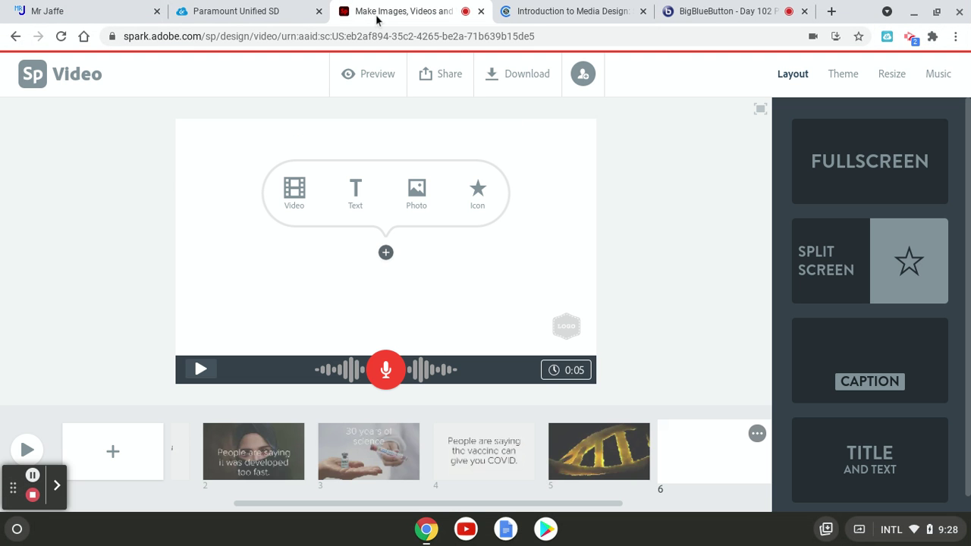
click(521, 75)
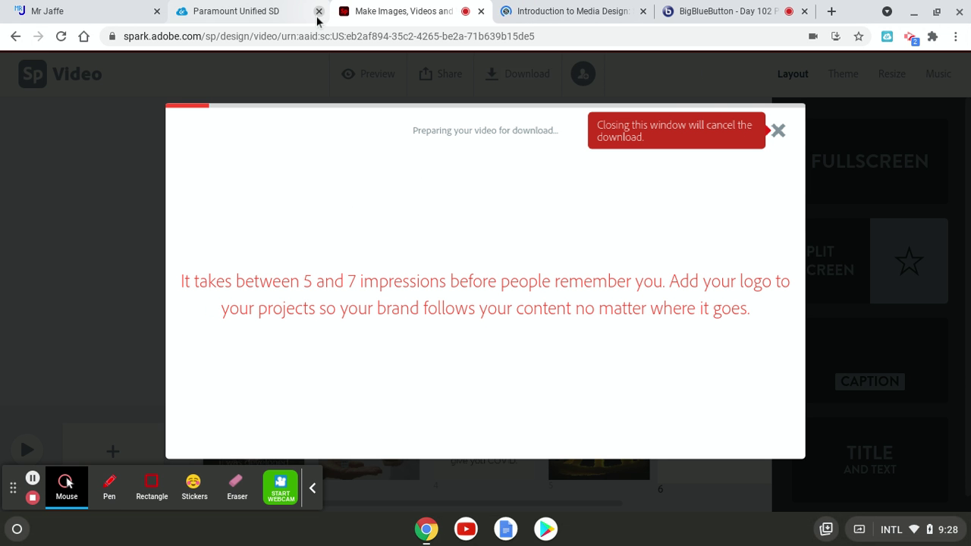
Open the Week 36 May 25th - 28th folder and its COVID Vaccination Awareness Project assignment
key(ctrl+Tab)
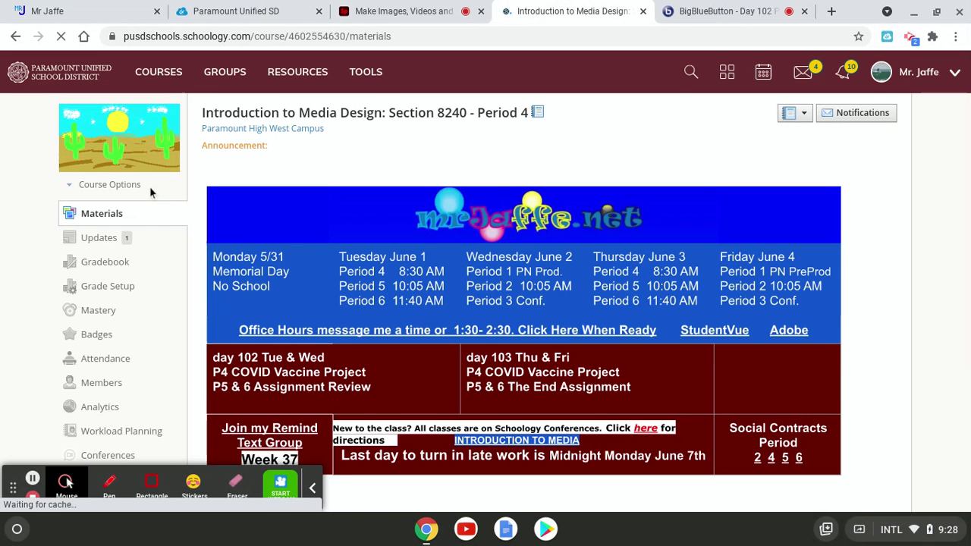
scroll(357, 353, down, 15)
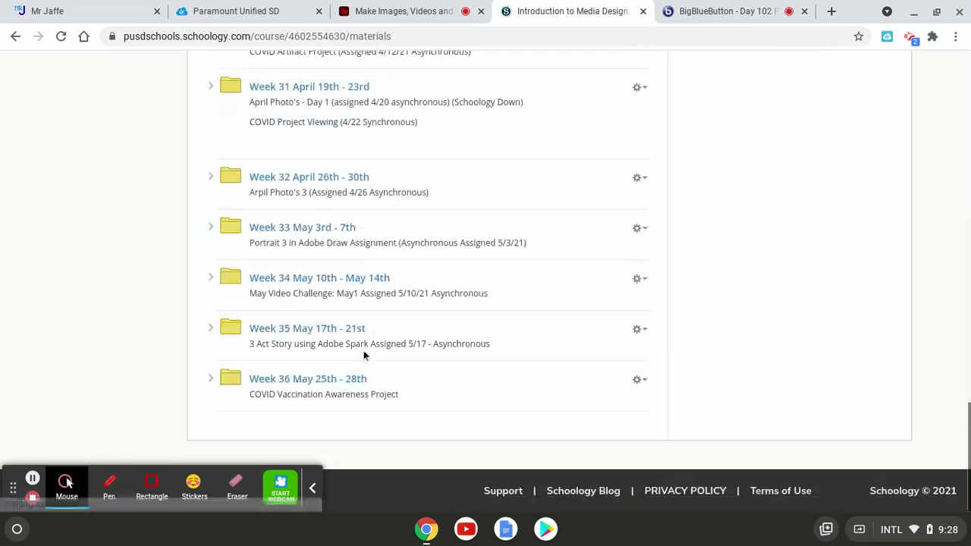
click(336, 381)
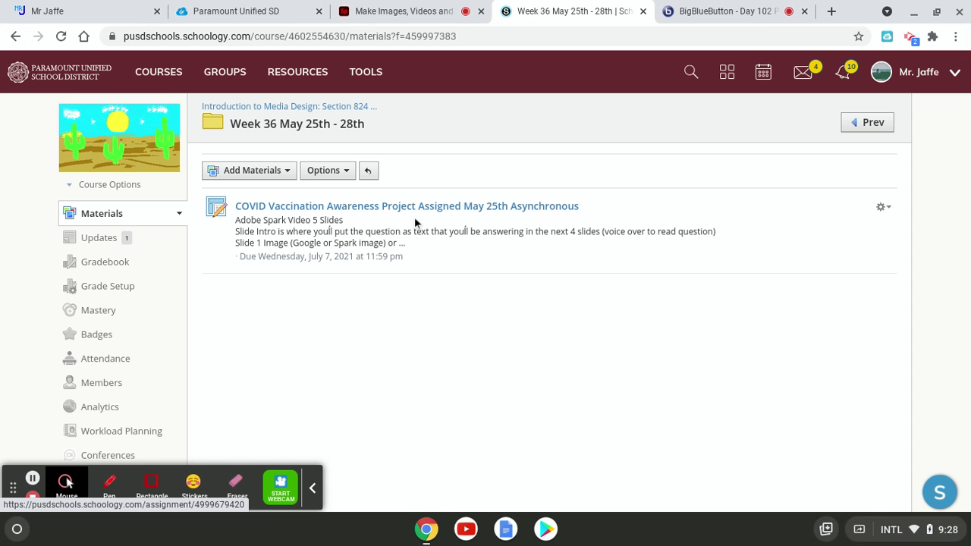
click(516, 212)
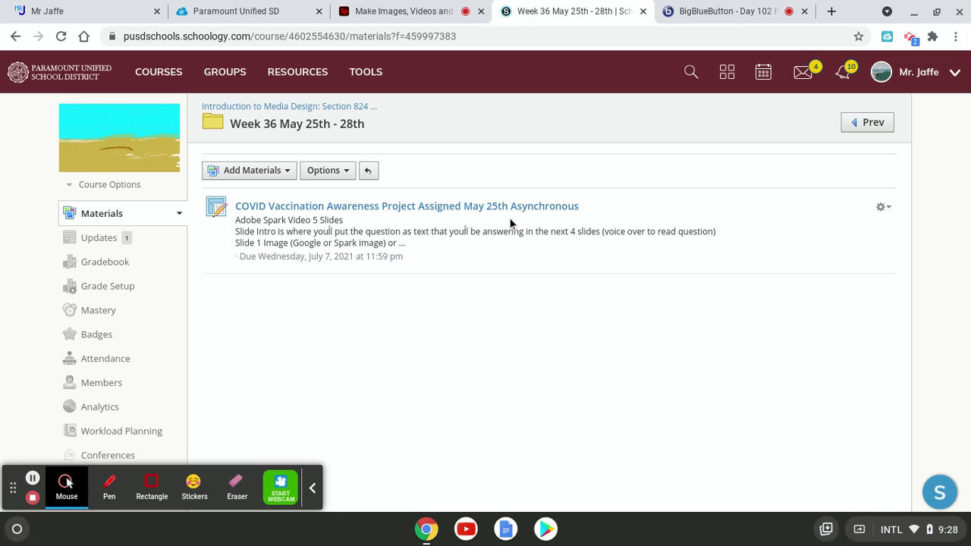